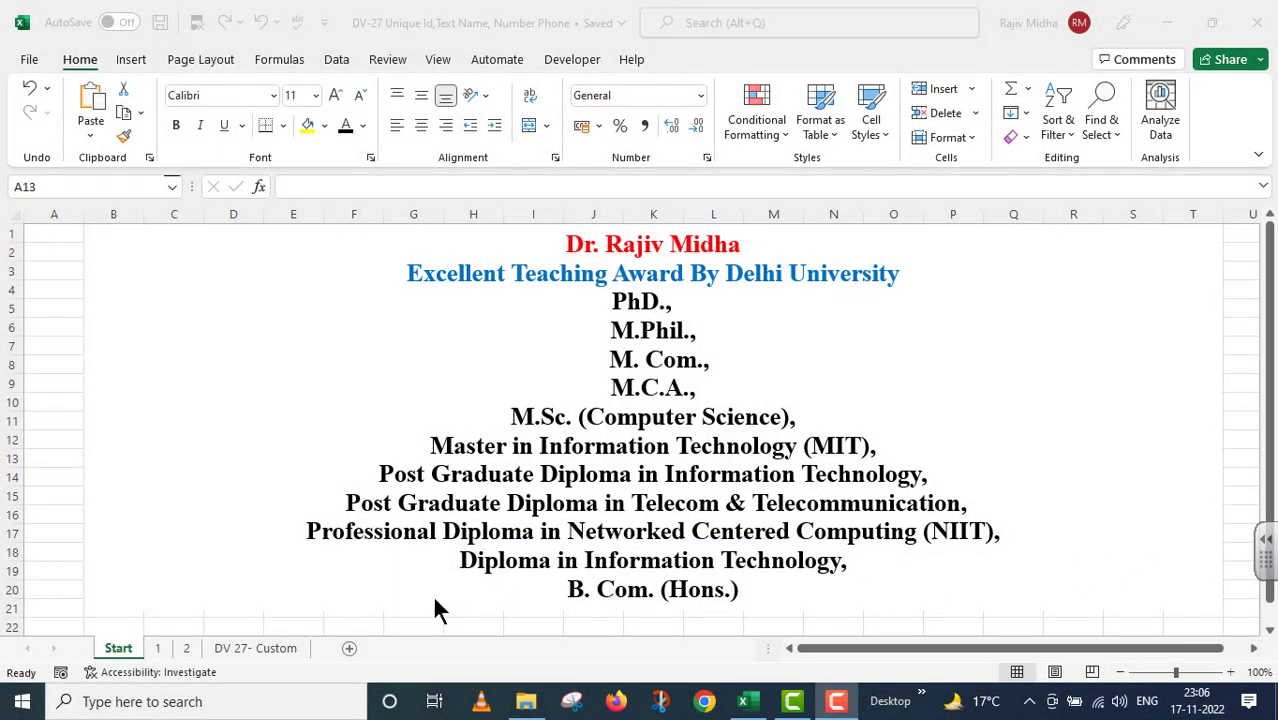
# Step: Switch to the 'DV 27- Custom' sheet with the empty Employee ID, Name and Contact No. table
pyautogui.click(155, 652)
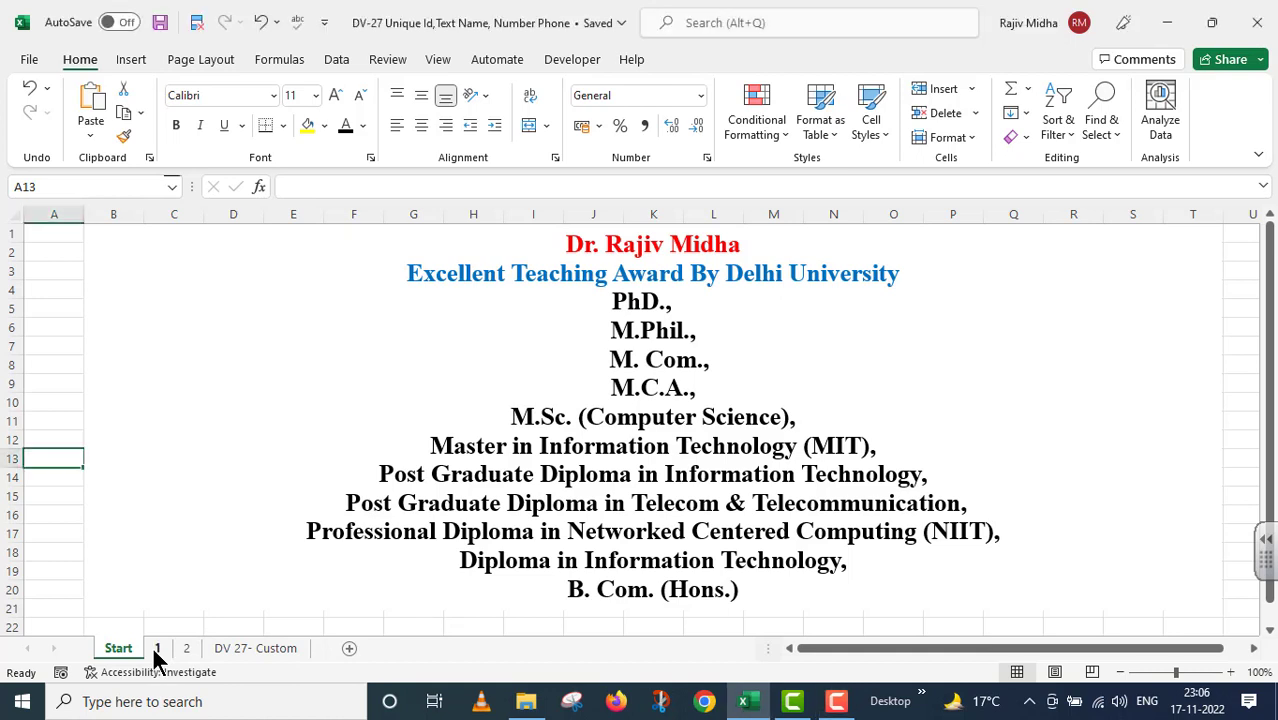
pyautogui.click(156, 650)
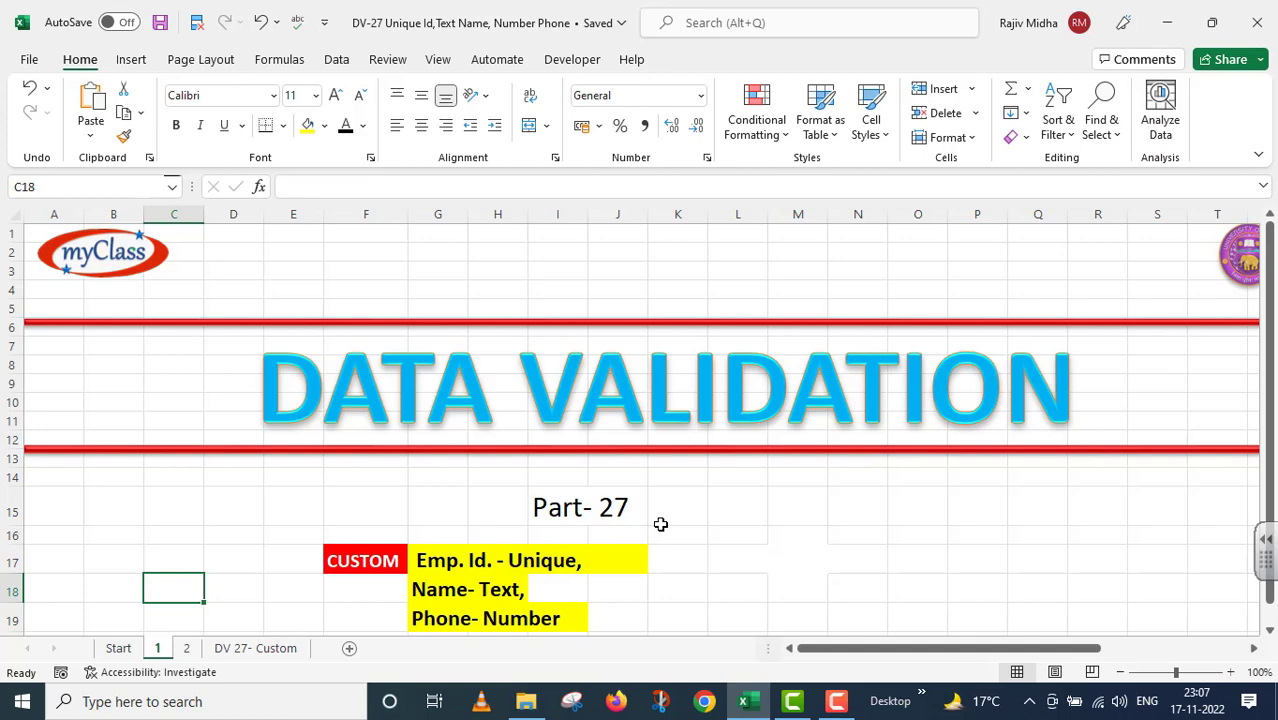
pyautogui.click(275, 648)
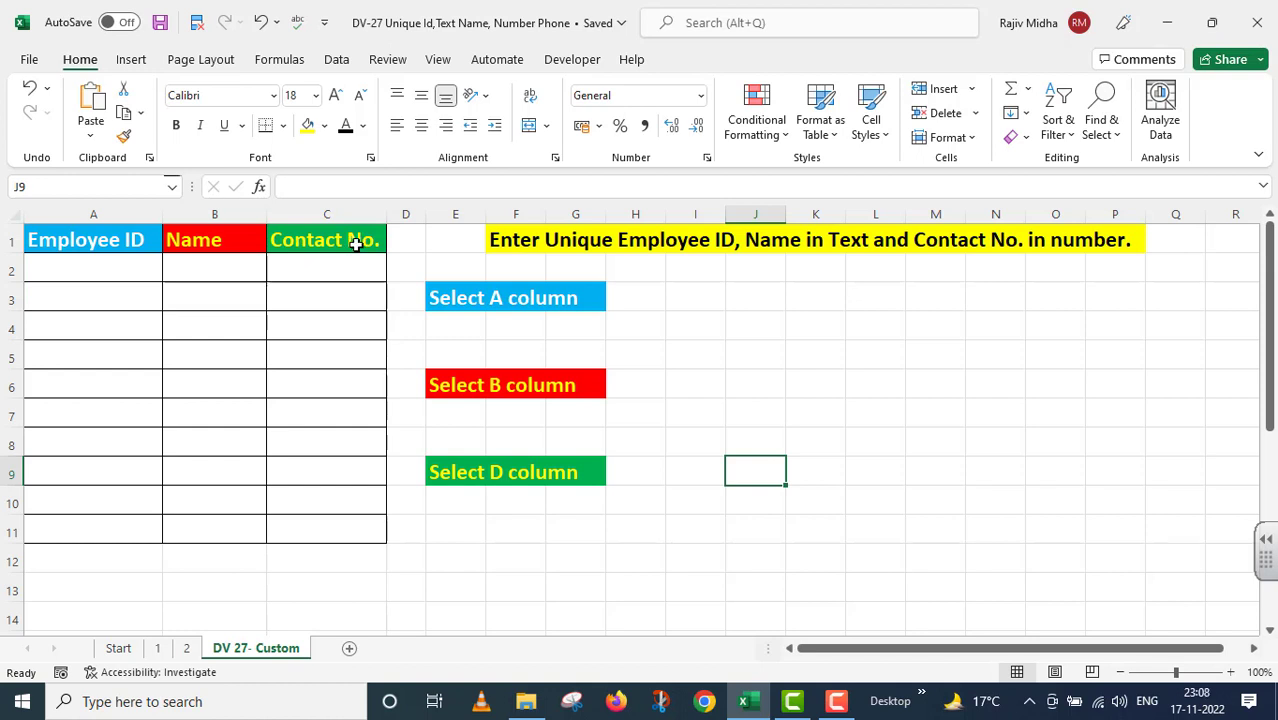
# Step: Select the Employee ID cells A2:A11 and open the Data Validation dialog
pyautogui.click(430, 292)
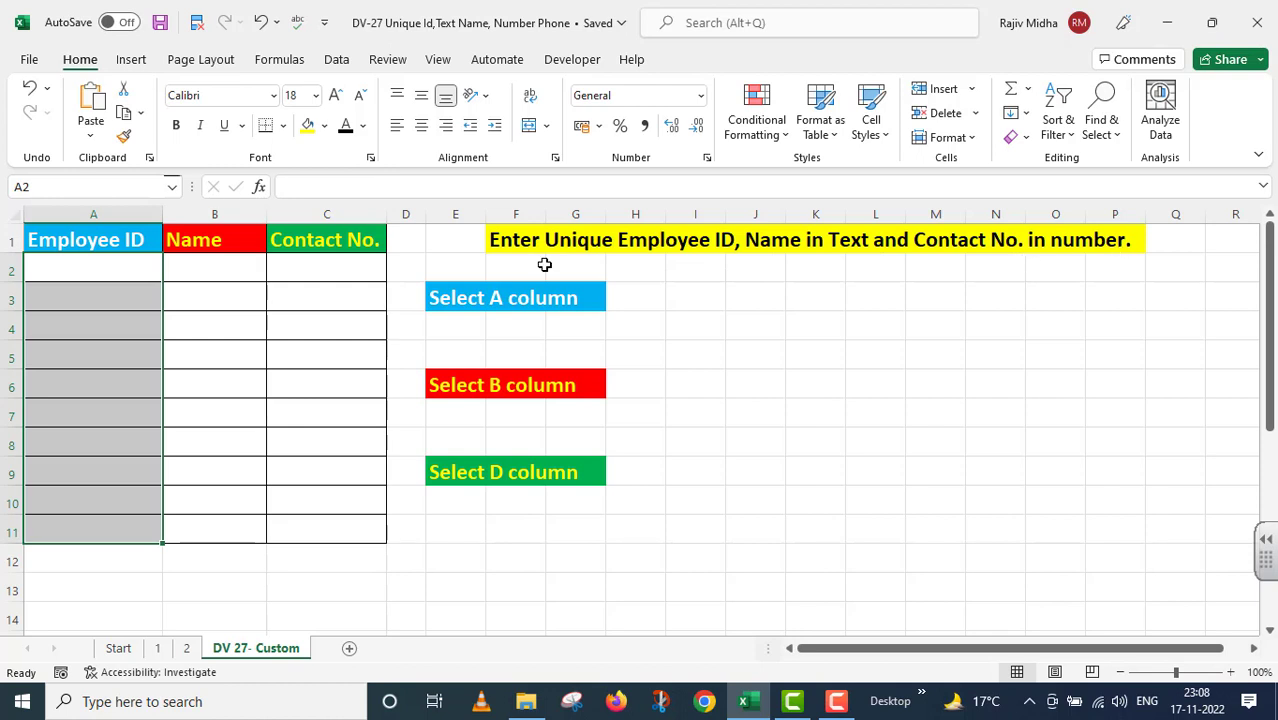
pyautogui.click(682, 268)
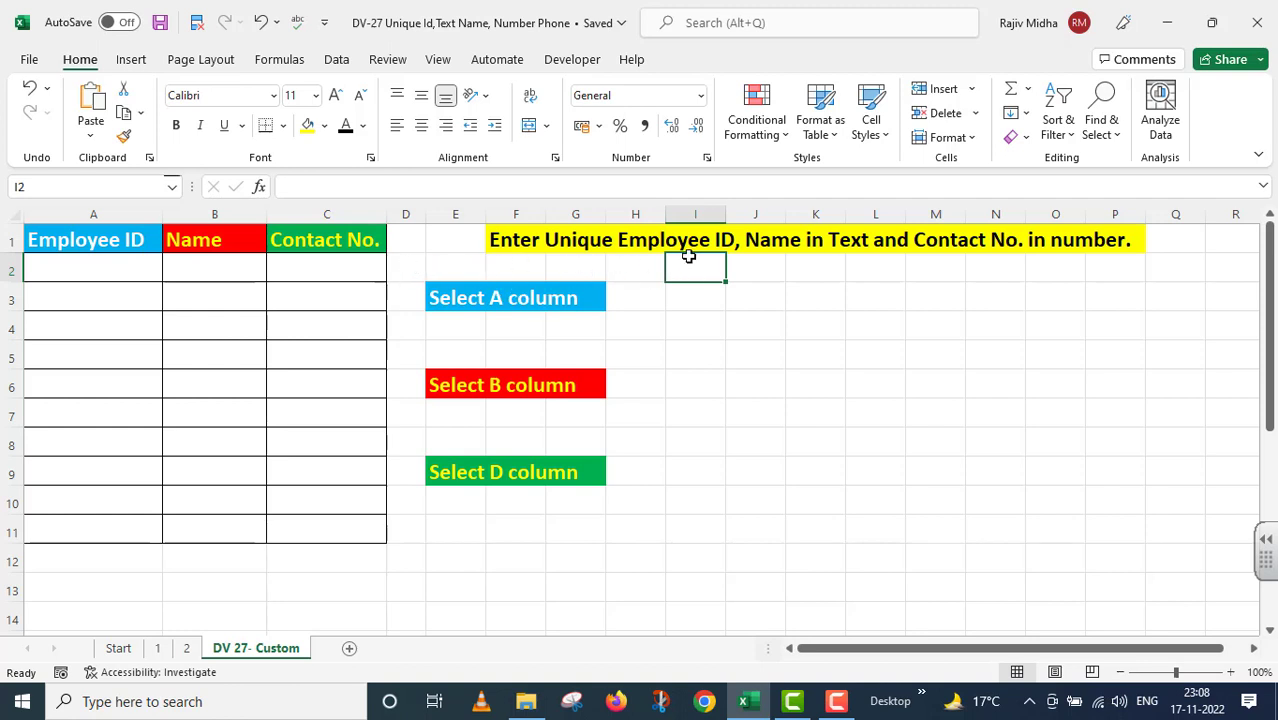
pyautogui.click(598, 310)
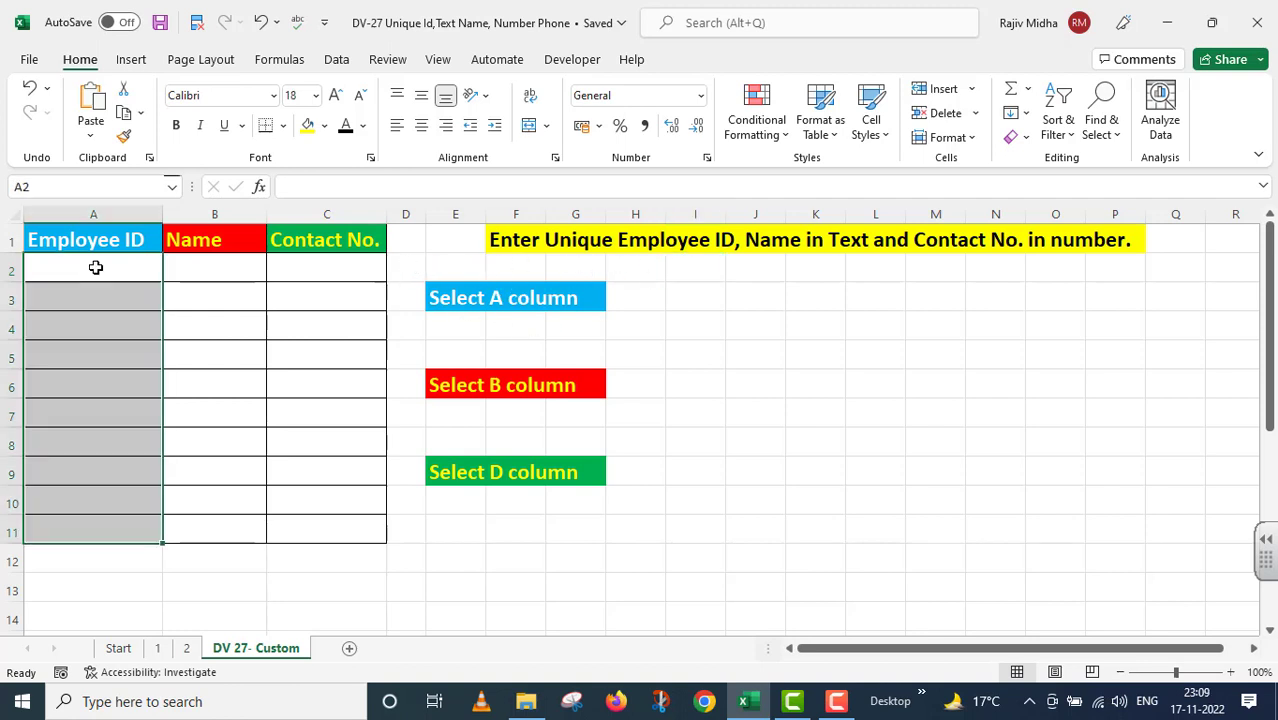
pyautogui.click(338, 60)
pyautogui.click(816, 137)
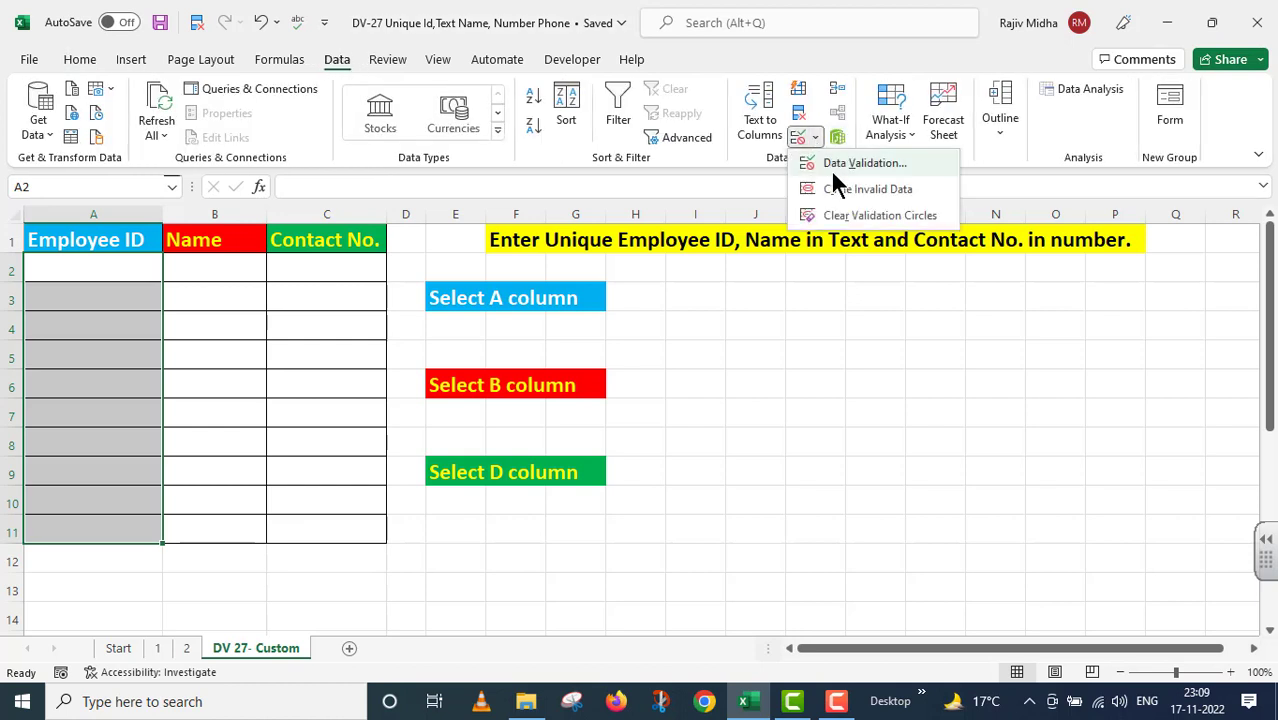
pyautogui.click(840, 165)
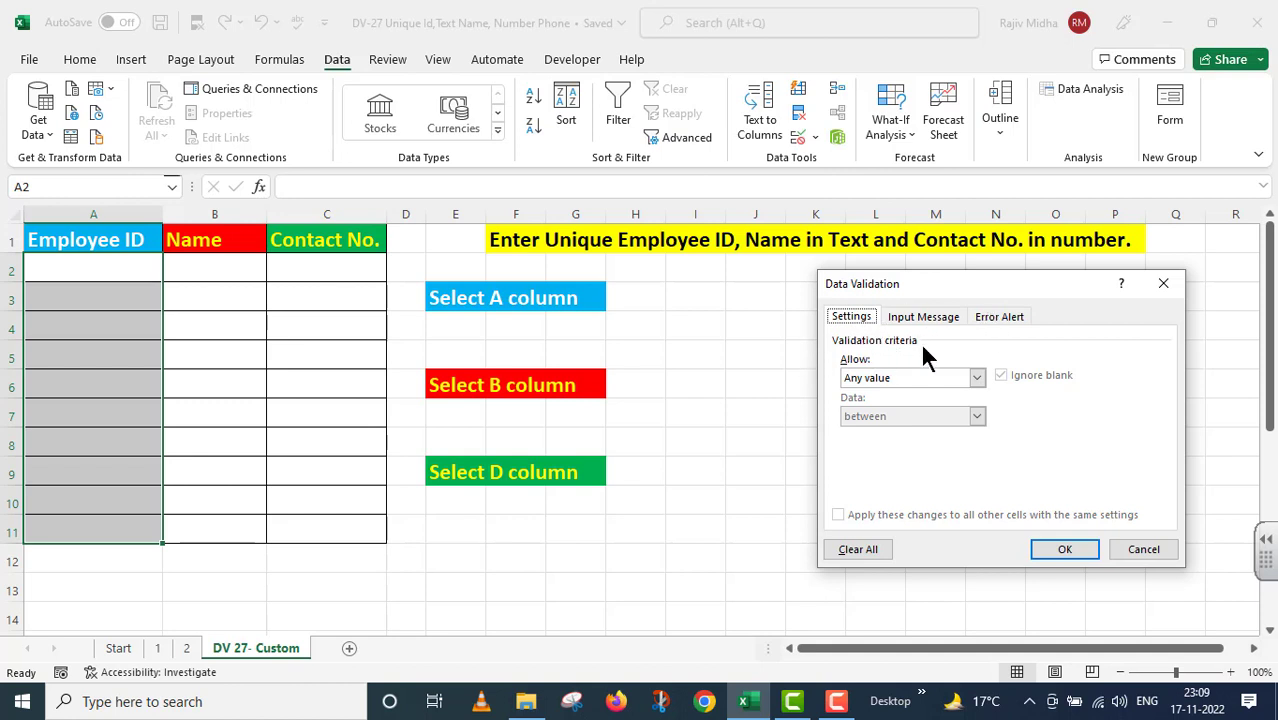
# Step: Apply a Custom validation rule =COUNTIF(A:A,A2)=1 to A2:A11 so IDs must be unique
pyautogui.click(977, 377)
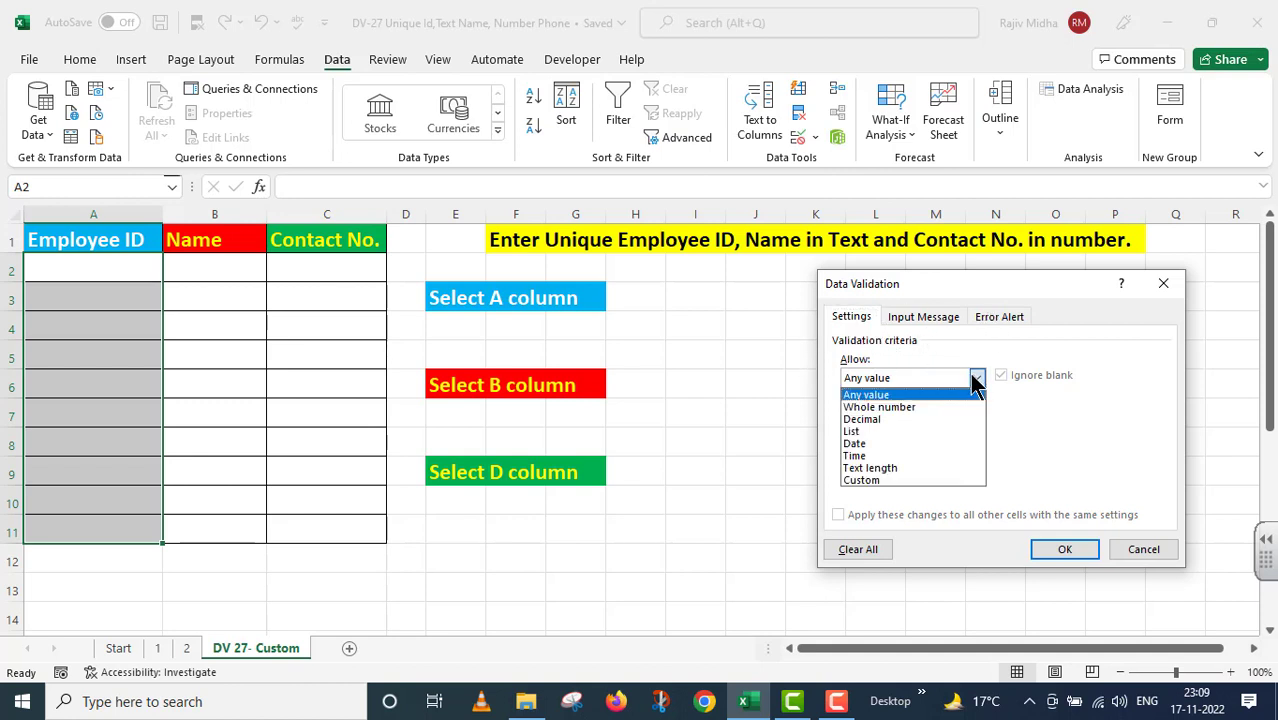
pyautogui.click(903, 481)
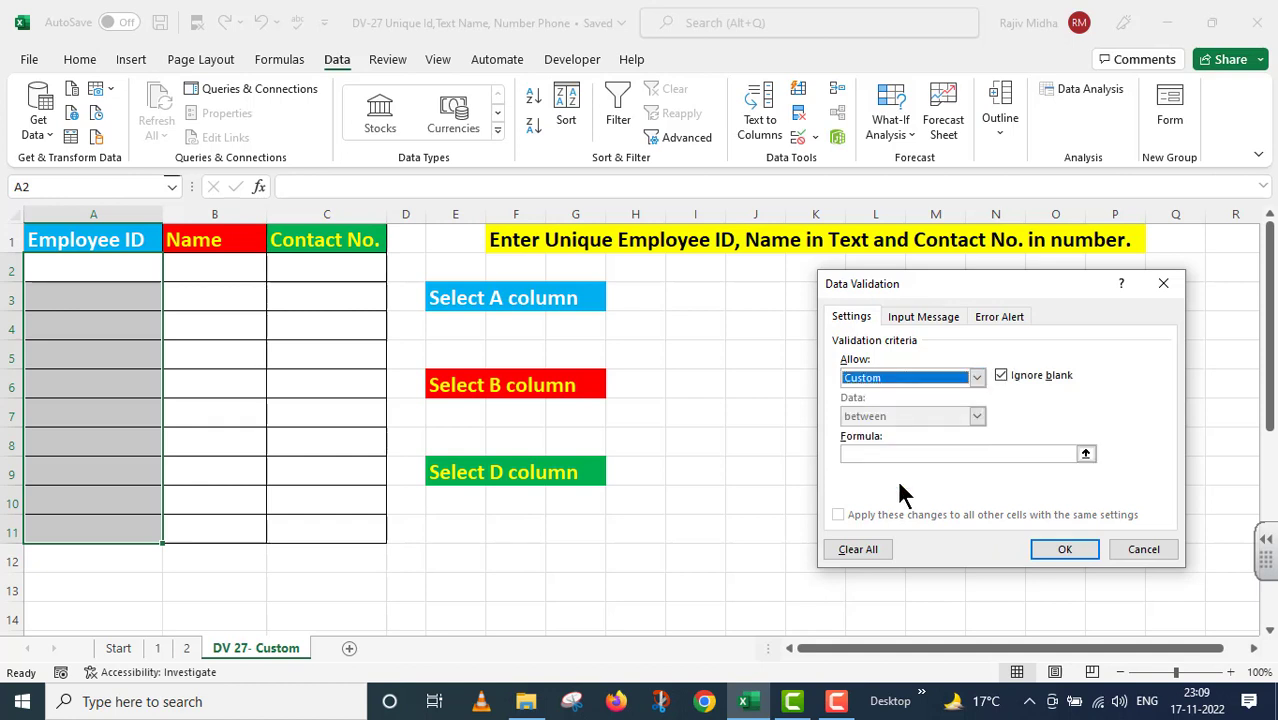
pyautogui.click(865, 455)
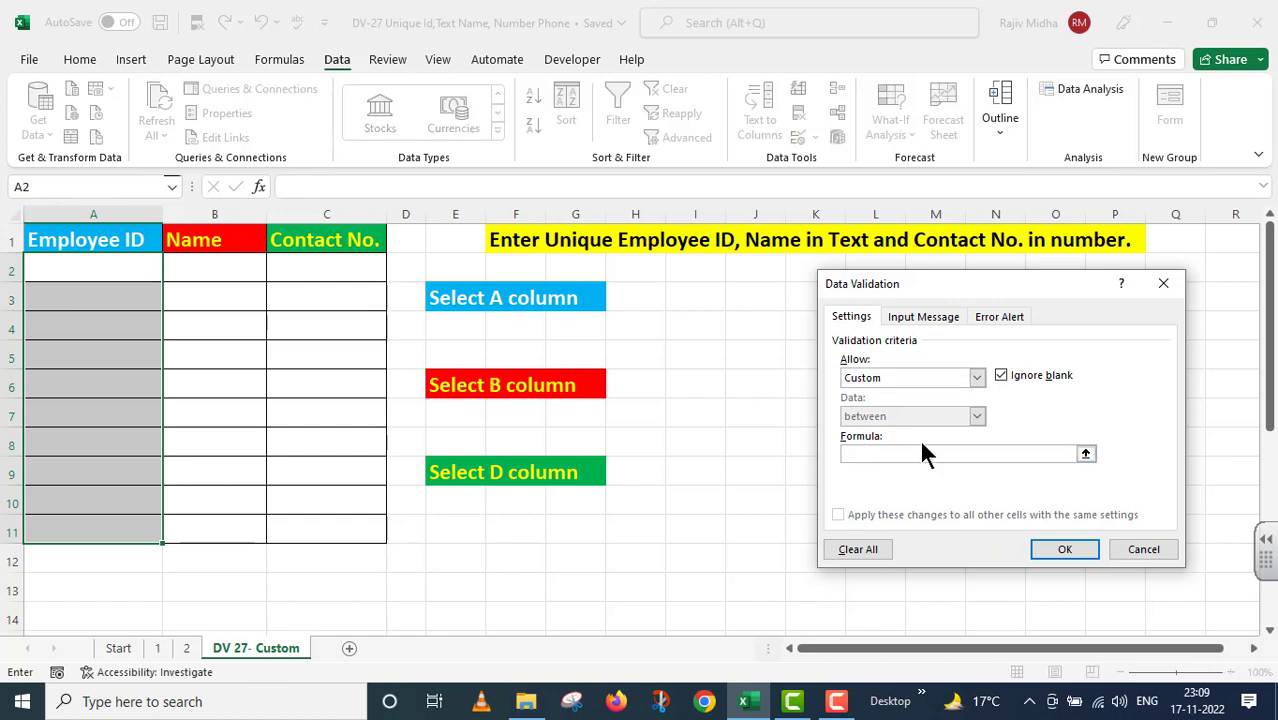
pyautogui.write('=COU')
pyautogui.write('NT')
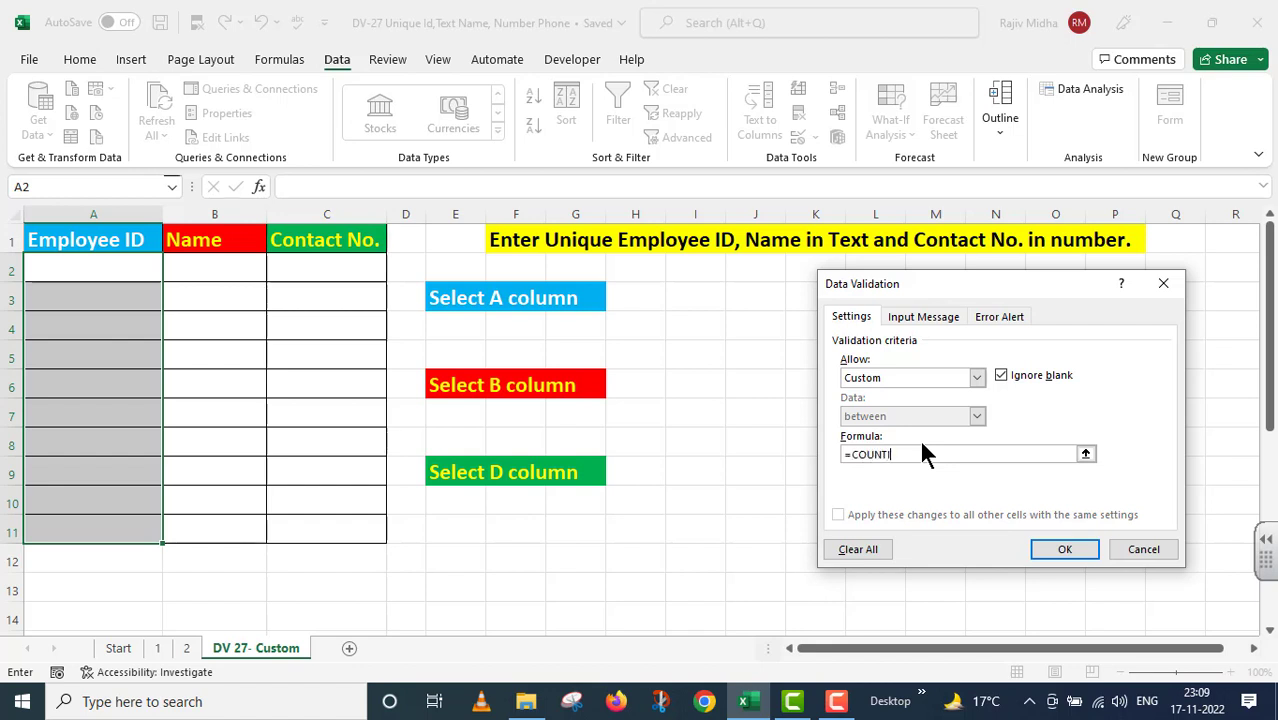
pyautogui.write('IF(')
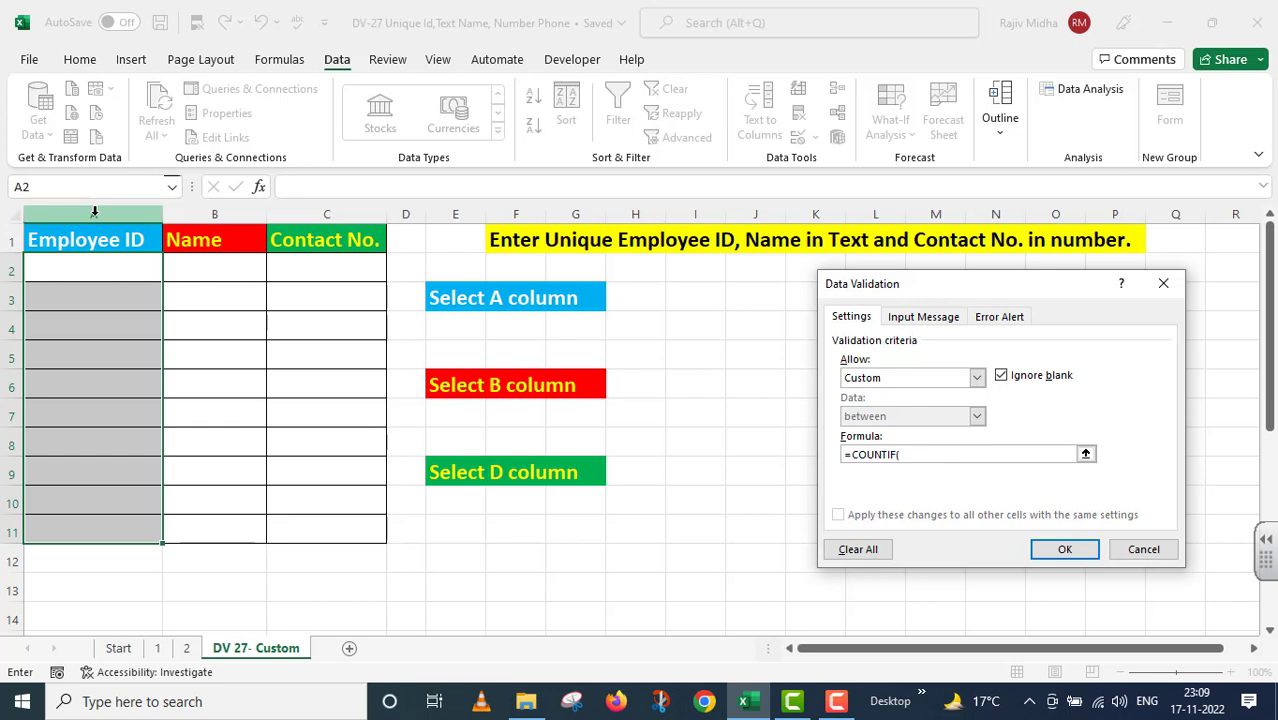
pyautogui.click(114, 212)
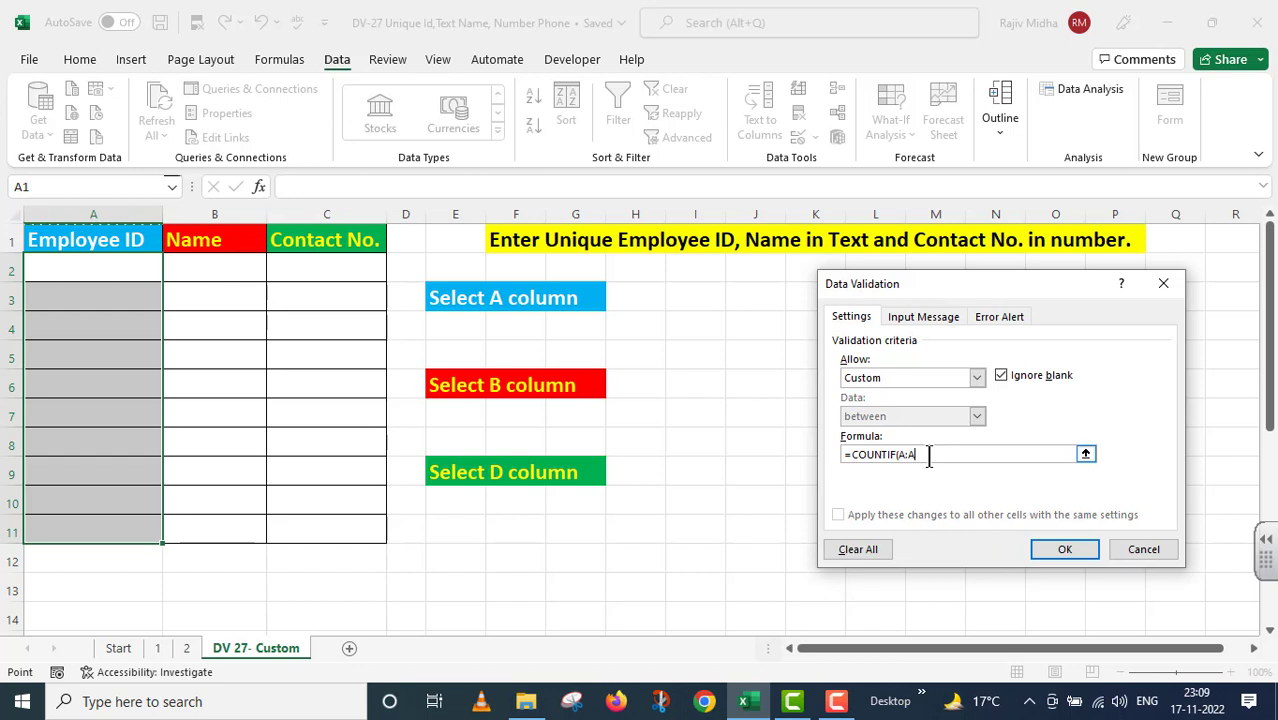
pyautogui.write(',')
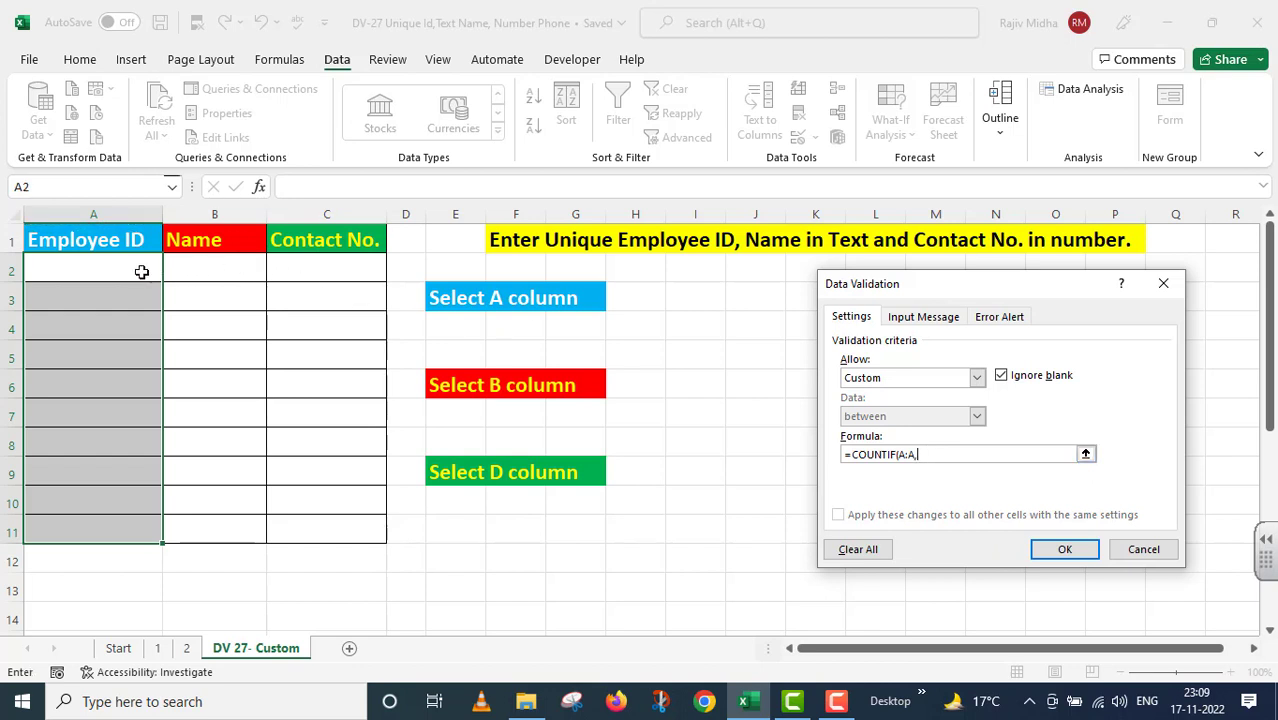
pyautogui.click(109, 266)
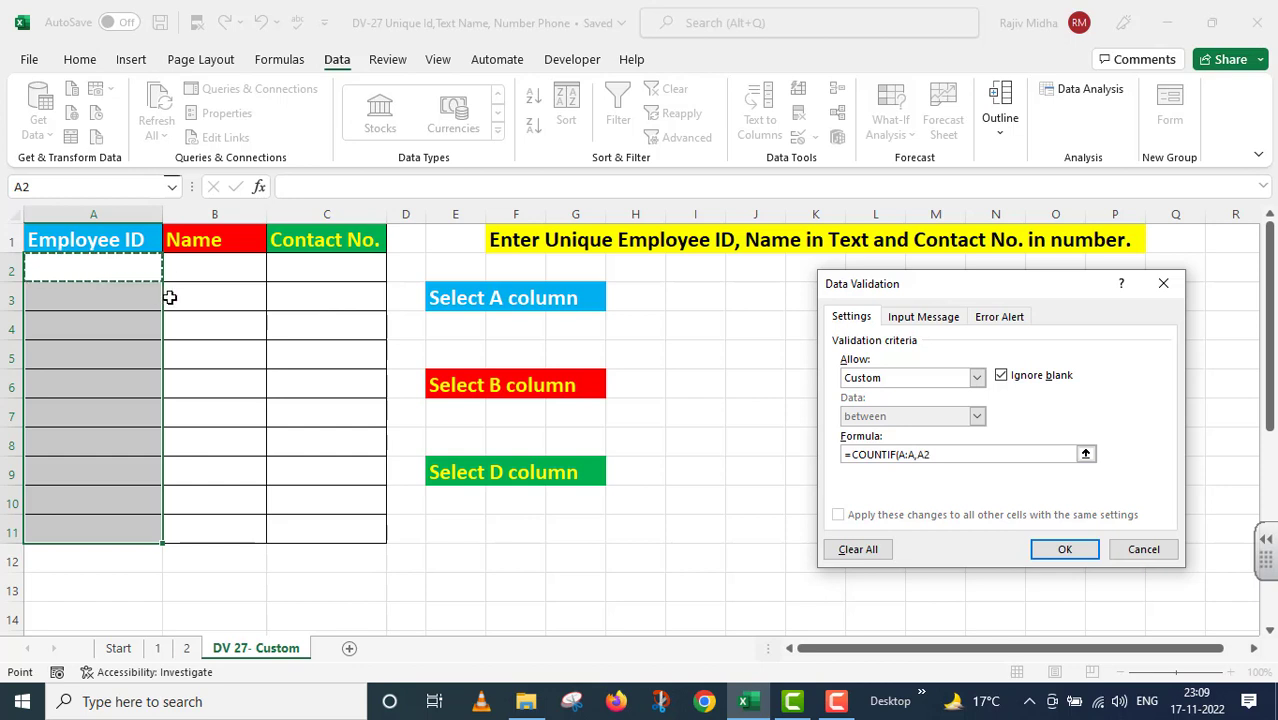
pyautogui.write(')=1')
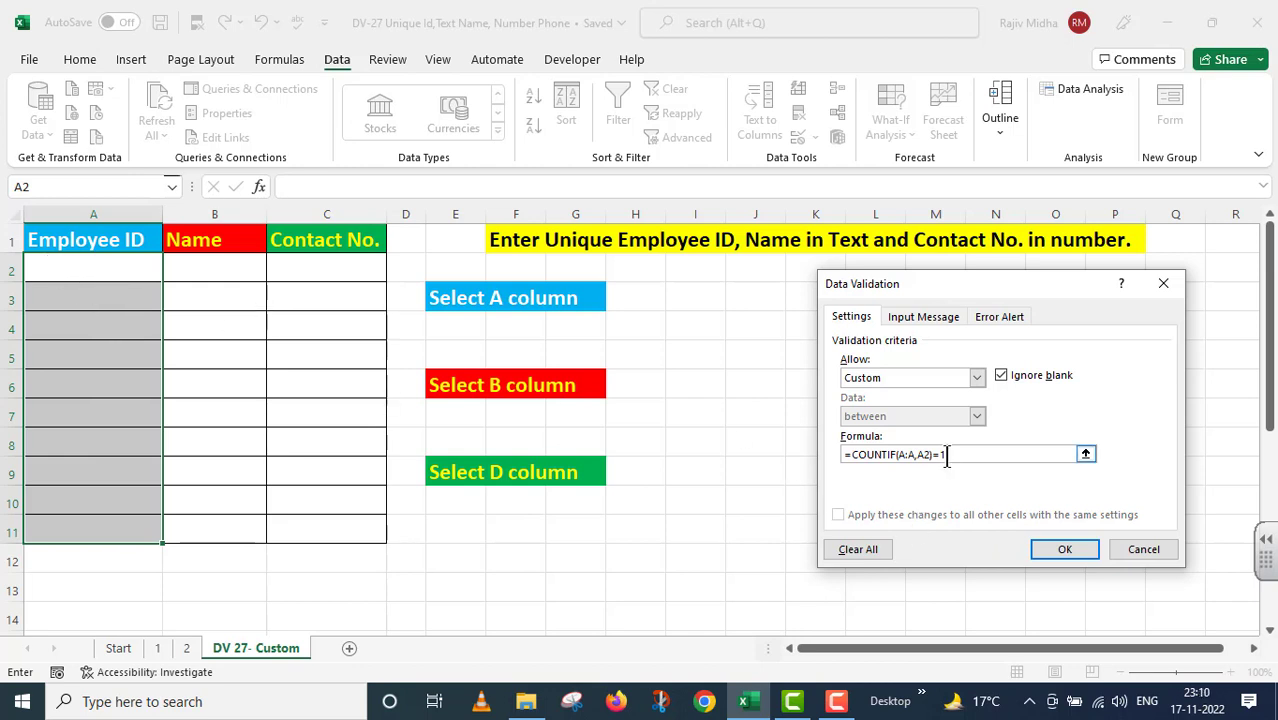
pyautogui.click(1056, 551)
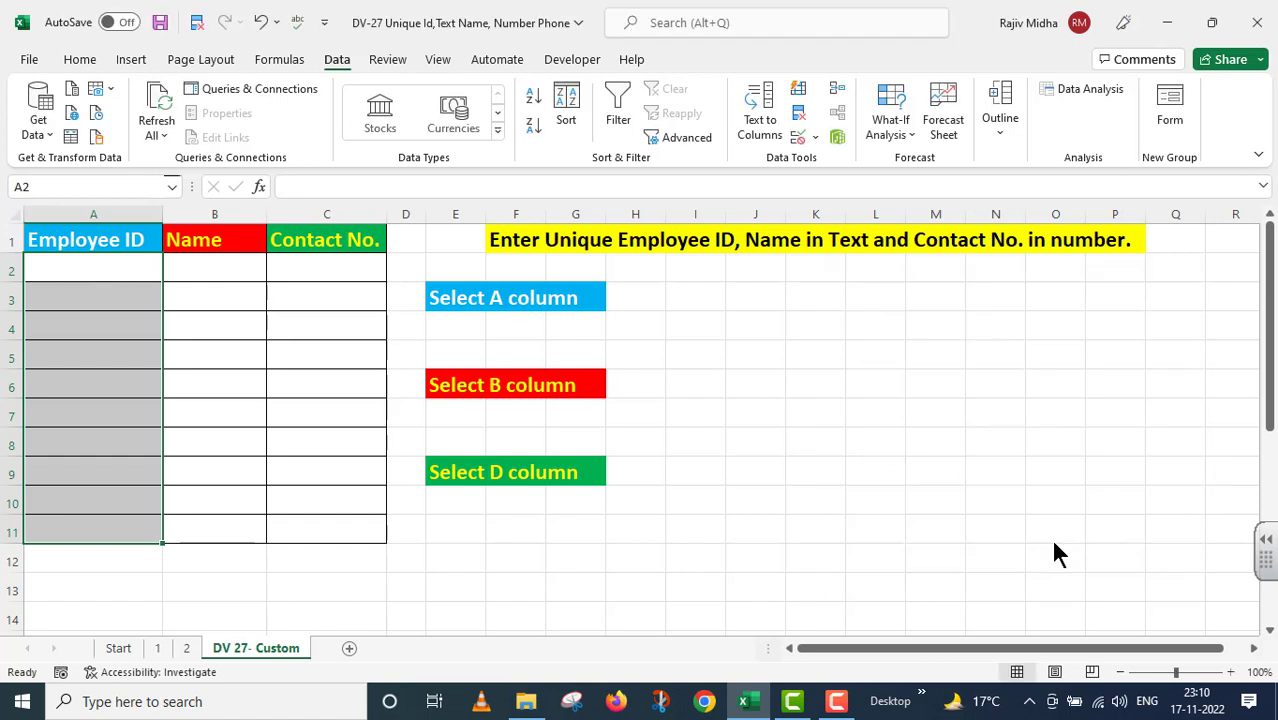
# Step: Enter Employee IDs 101, 102 and 103 in cells A2:A4
pyautogui.click(1004, 528)
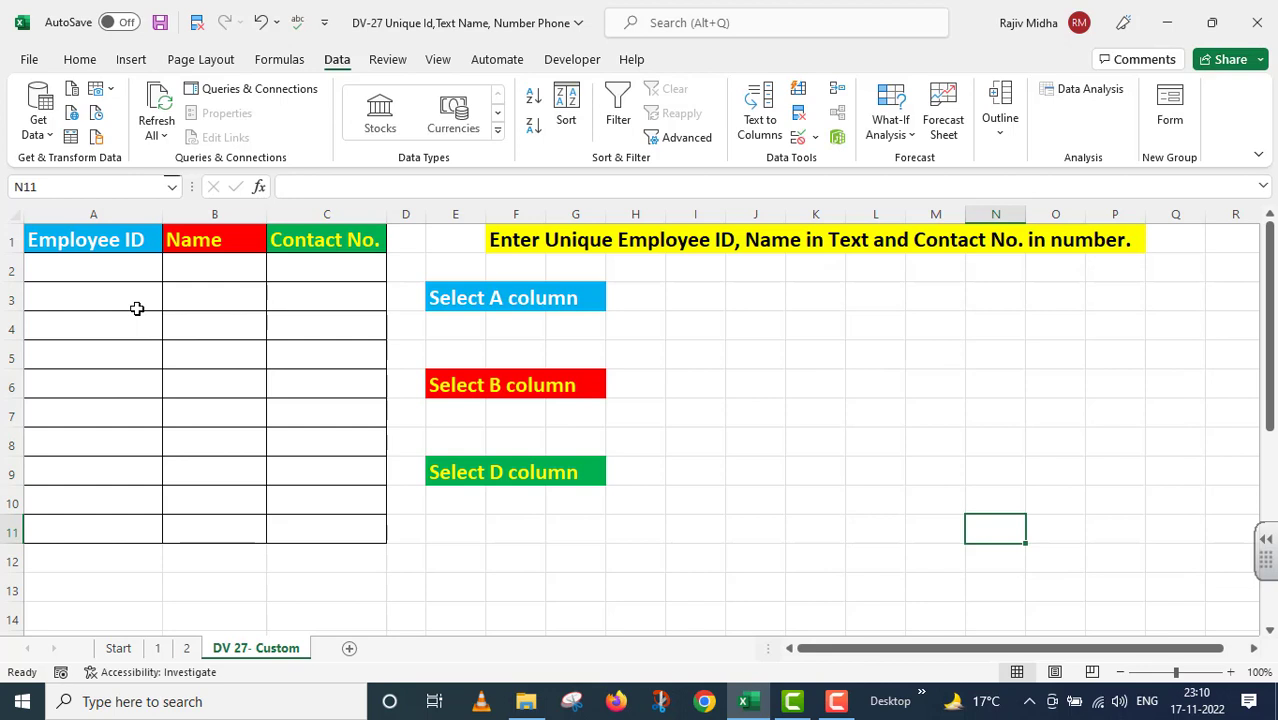
pyautogui.moveTo(108, 263); pyautogui.dragTo(110, 530)
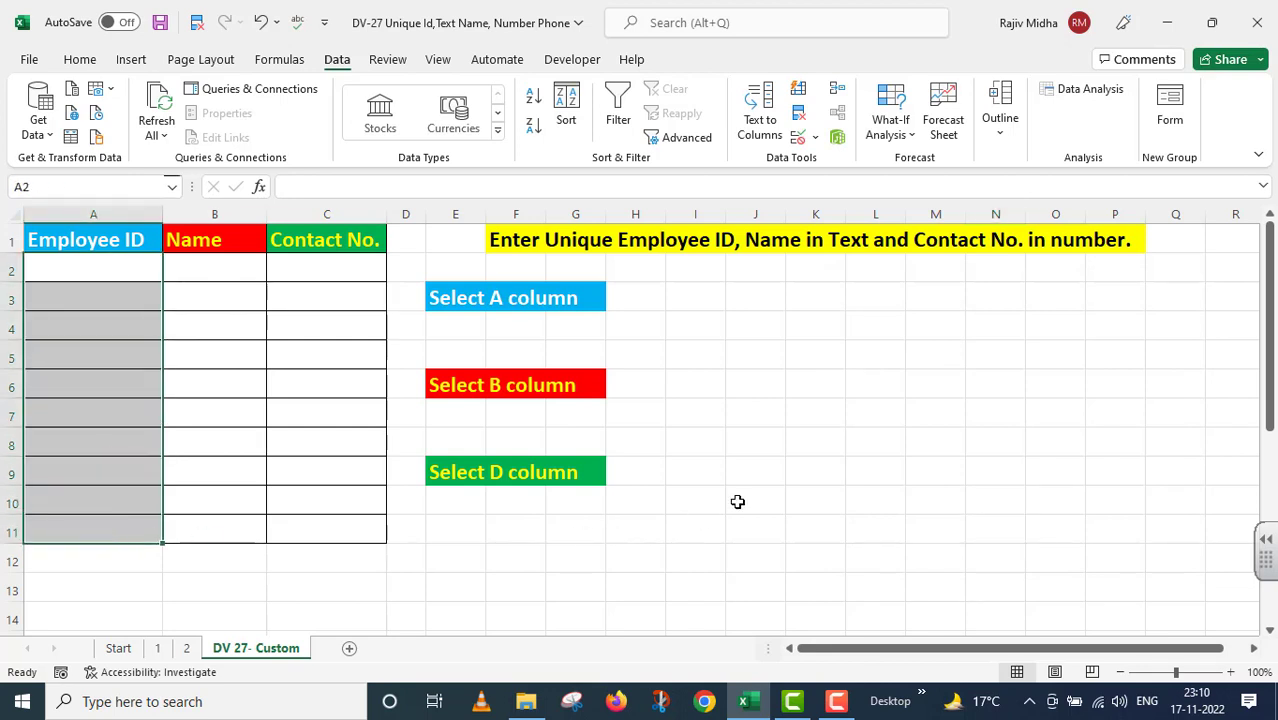
pyautogui.doubleClick(55, 268)
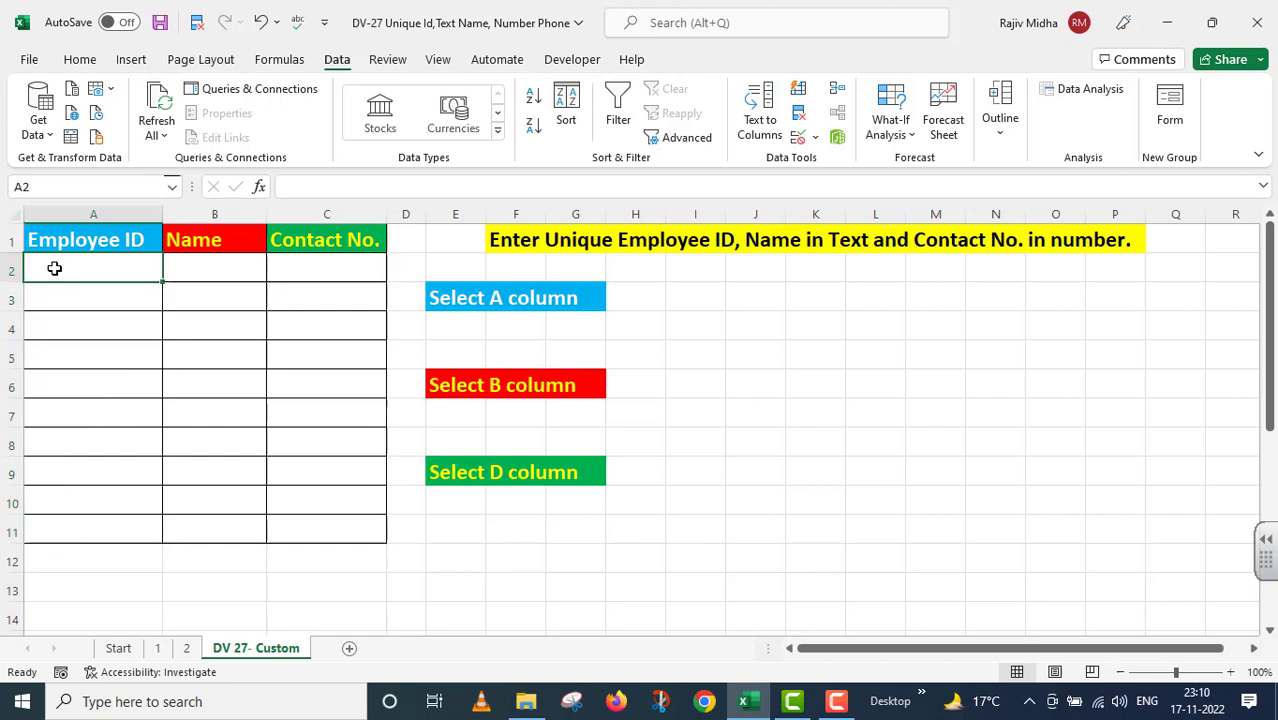
pyautogui.write('101')
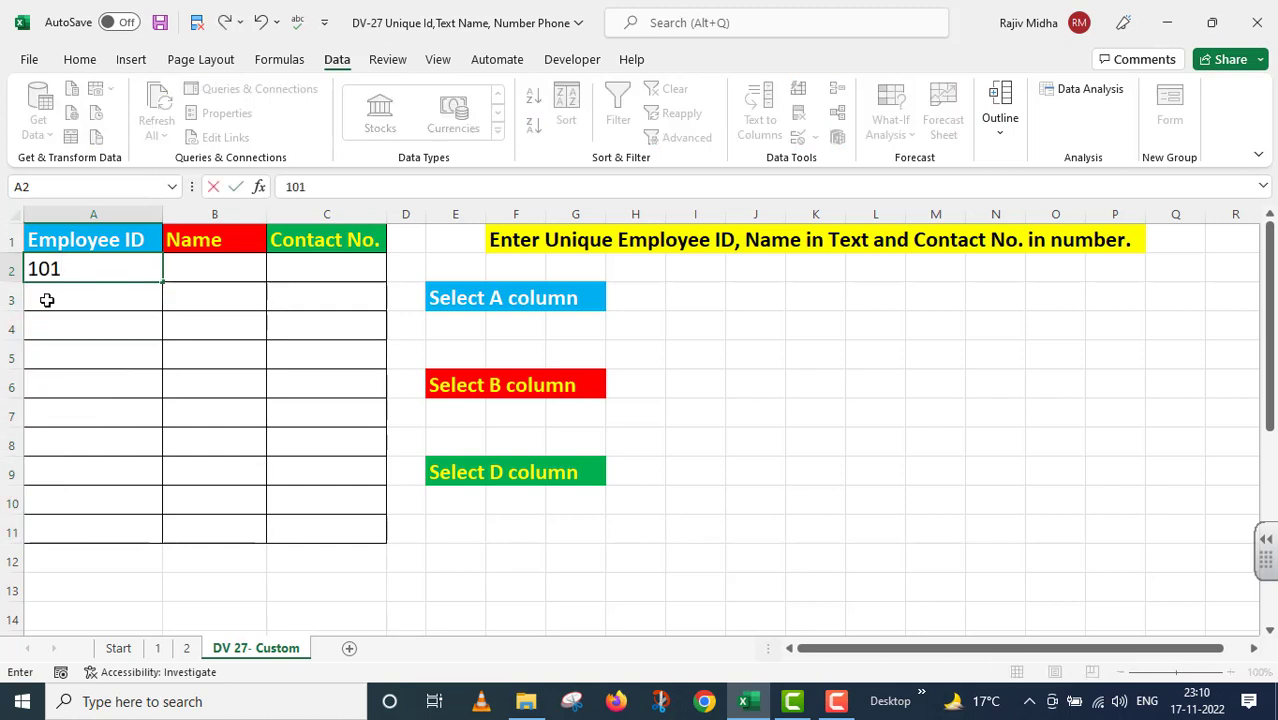
pyautogui.click(47, 300)
pyautogui.write('102')
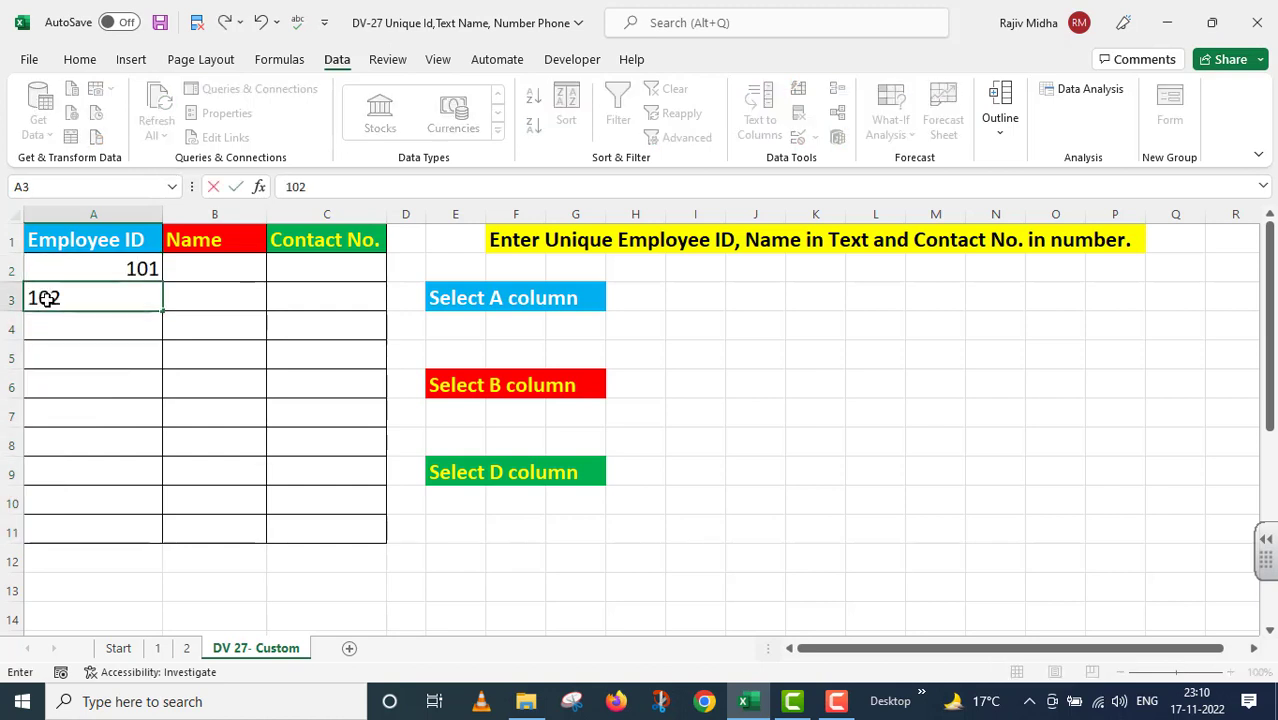
pyautogui.click(67, 318)
pyautogui.write('1')
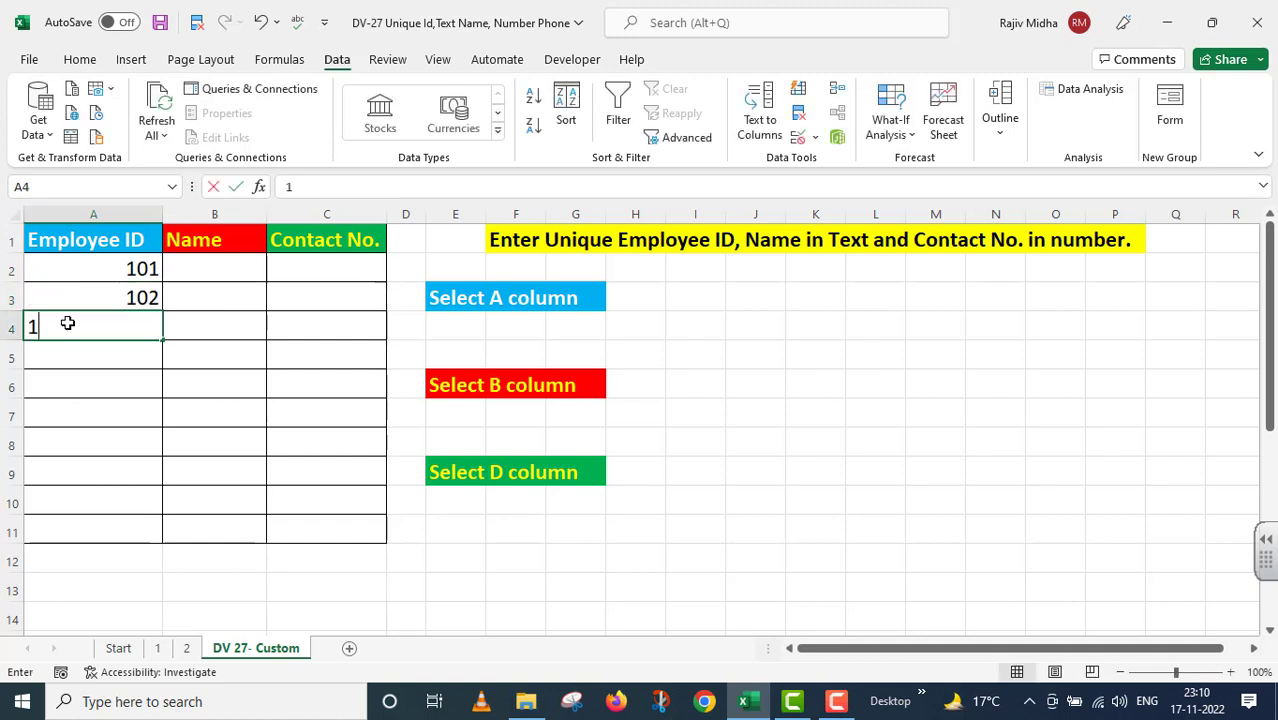
pyautogui.write('03')
pyautogui.click(63, 356)
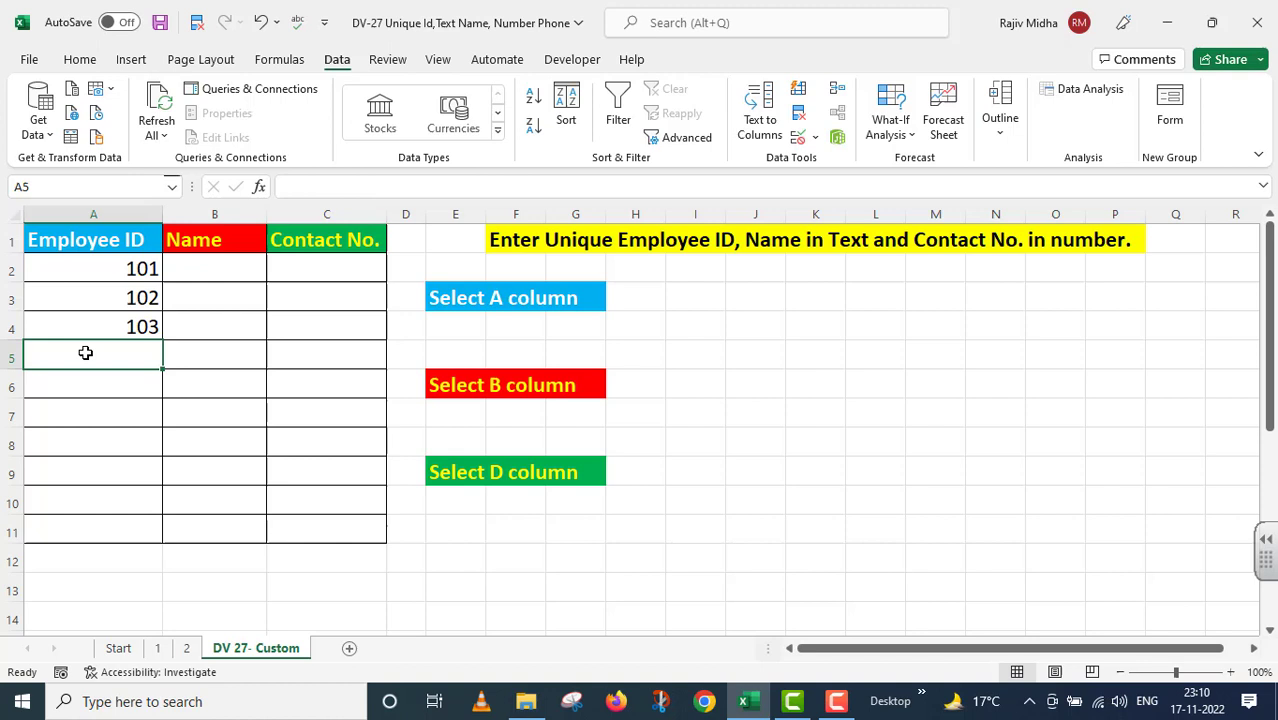
pyautogui.write('103')
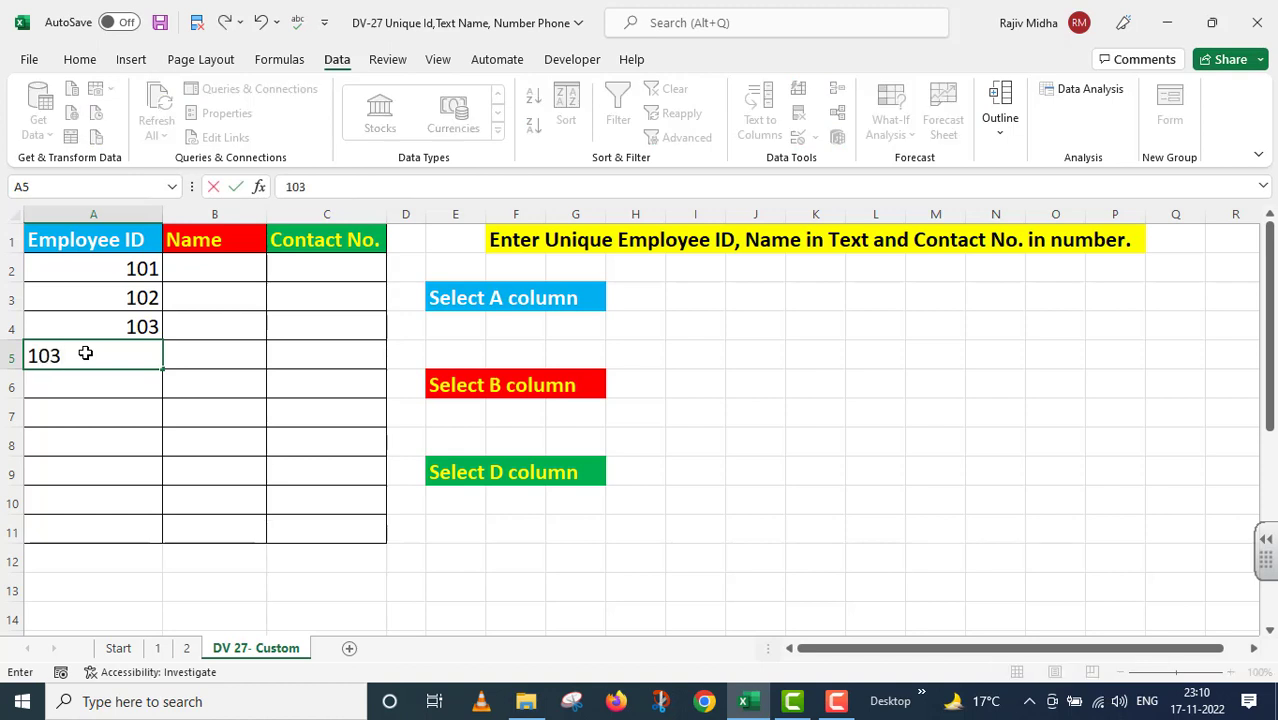
# Step: Confirm a duplicate 103 in A5 is rejected, then enter 104 instead
pyautogui.press('Return')
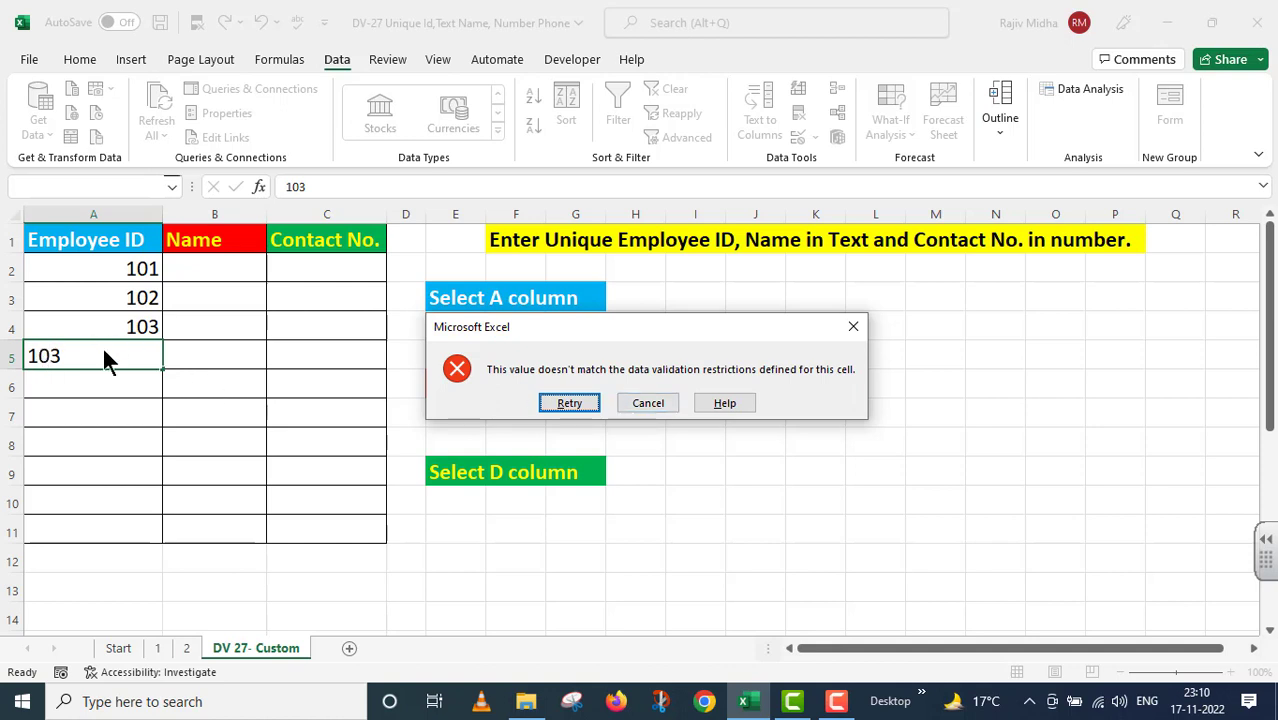
pyautogui.click(646, 404)
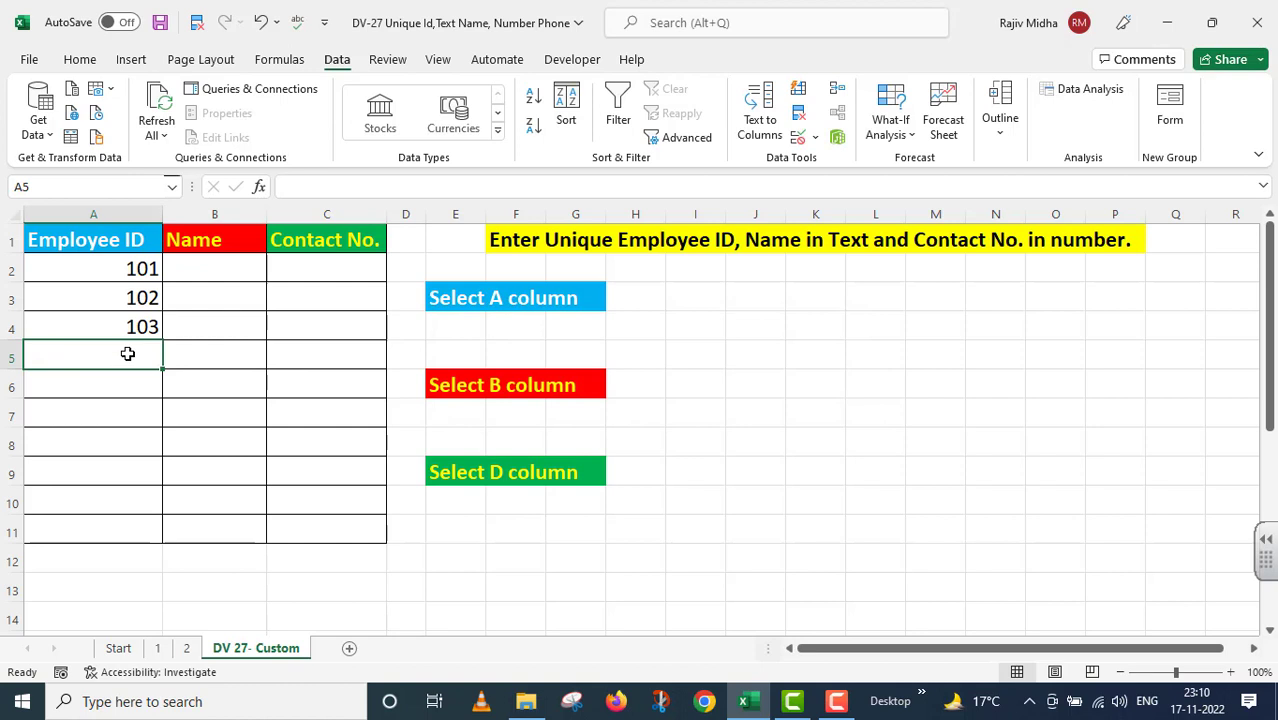
pyautogui.write('104')
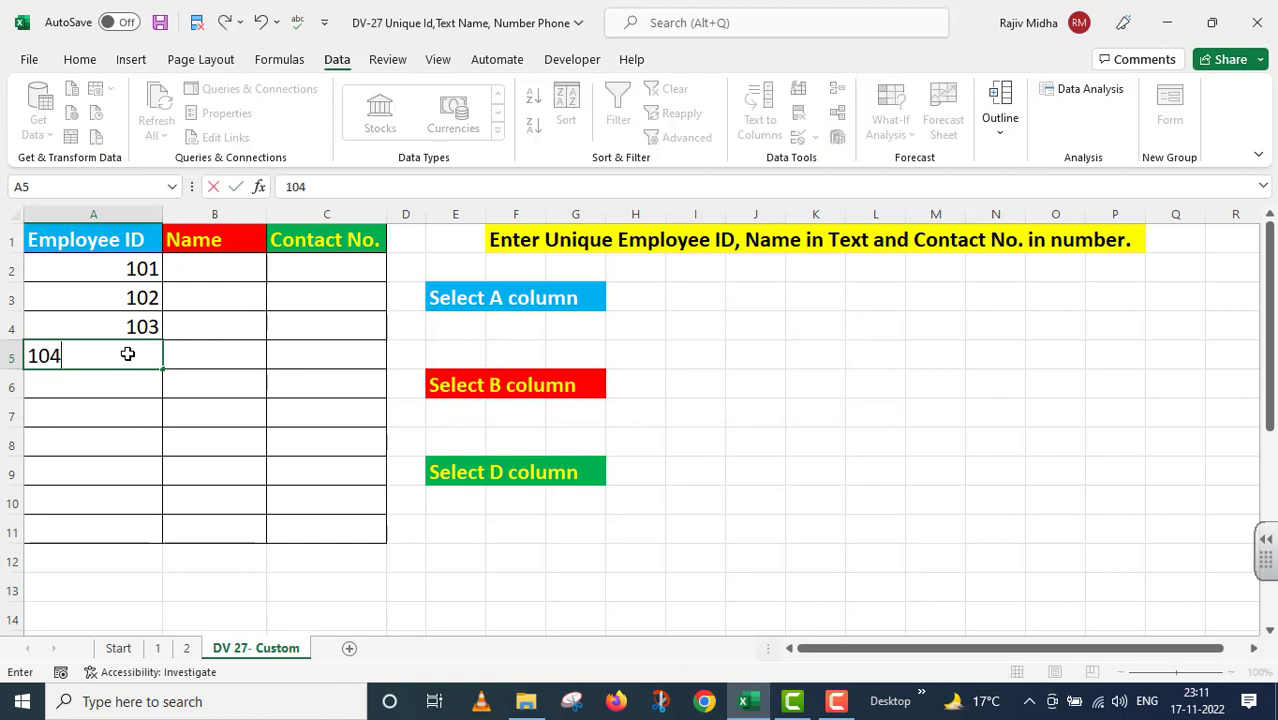
pyautogui.press('Return')
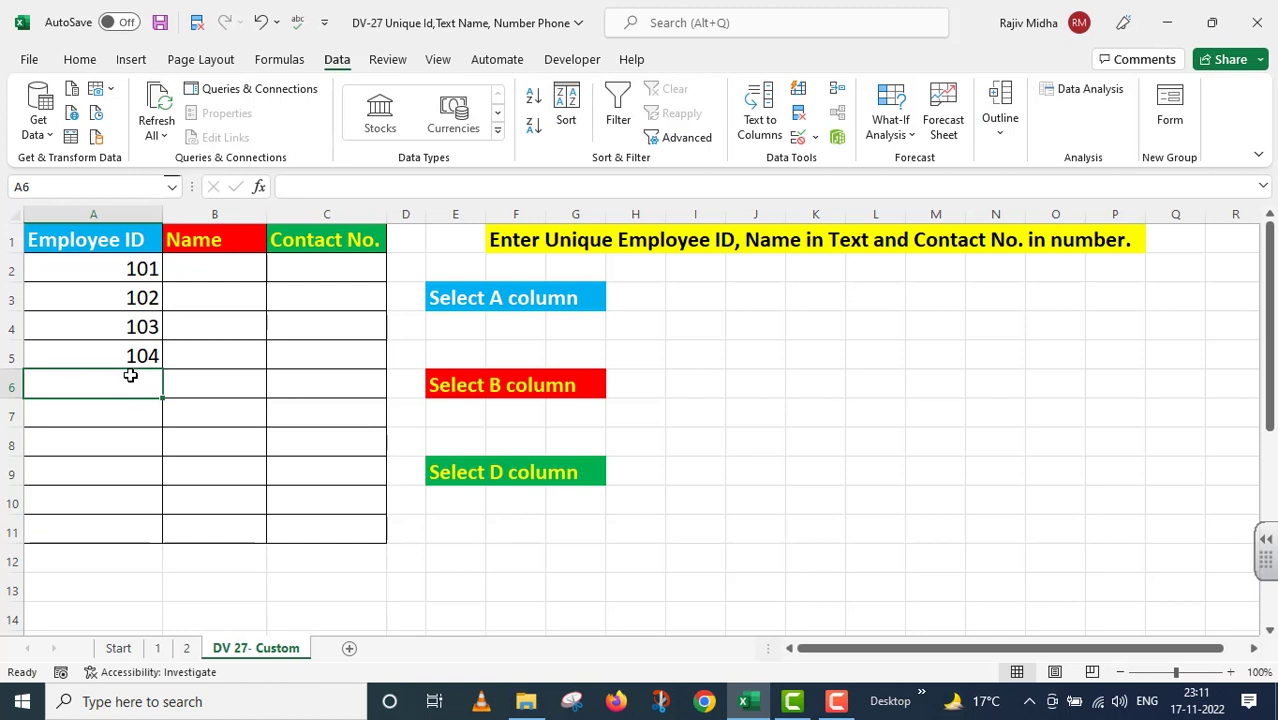
# Step: Write the note =COUNTIF(A:A,A2)=1 as plain text in E4 under the Select A column label
pyautogui.click(459, 328)
pyautogui.write('=')
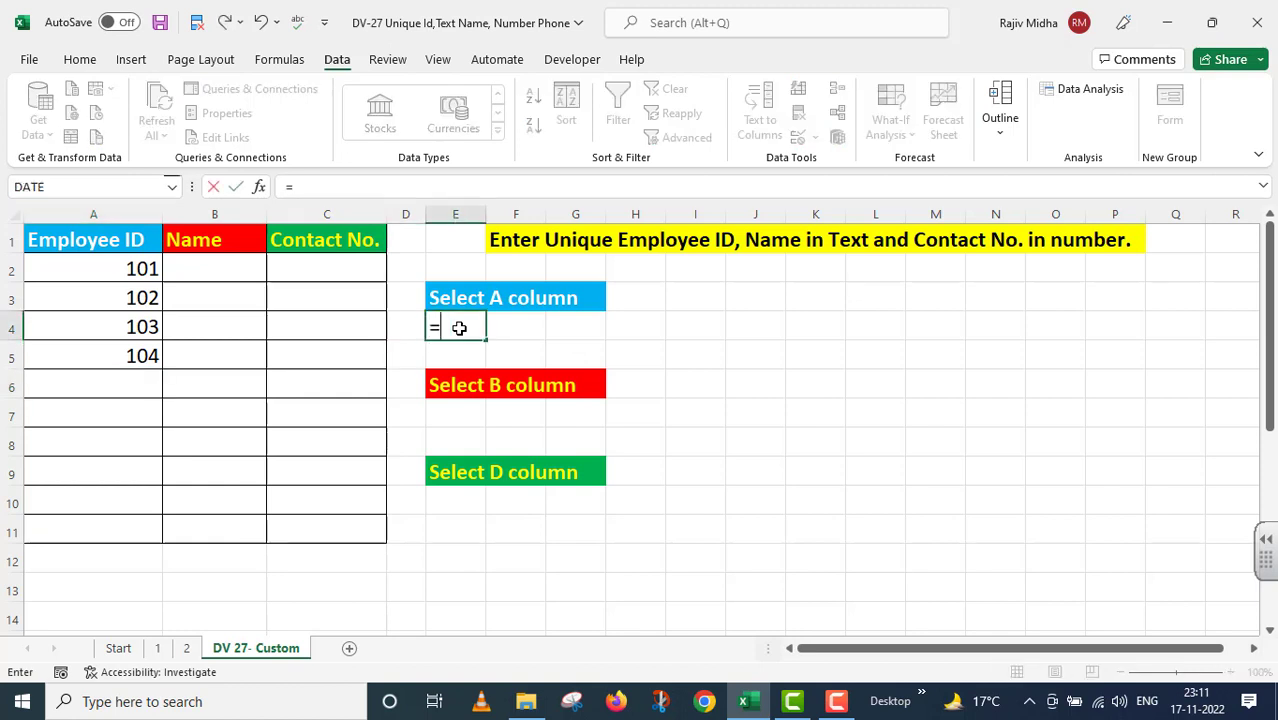
pyautogui.write('COUN')
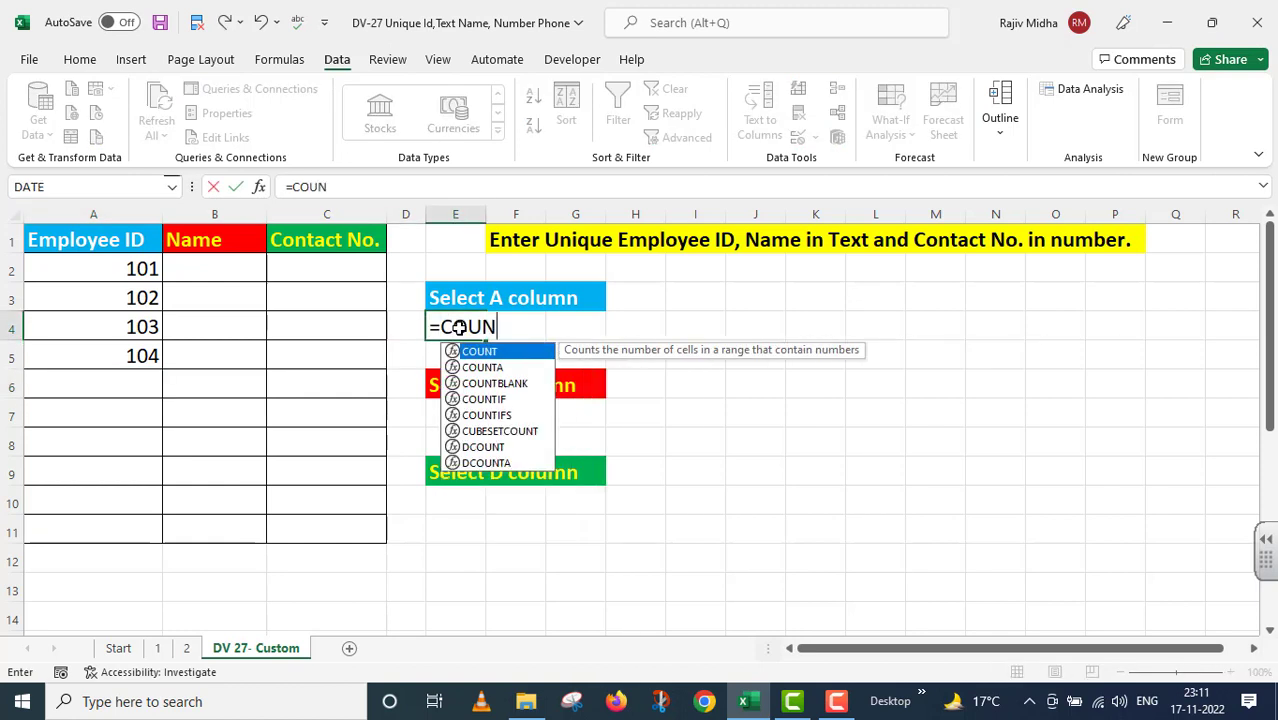
pyautogui.write('TIF(')
pyautogui.click(120, 214)
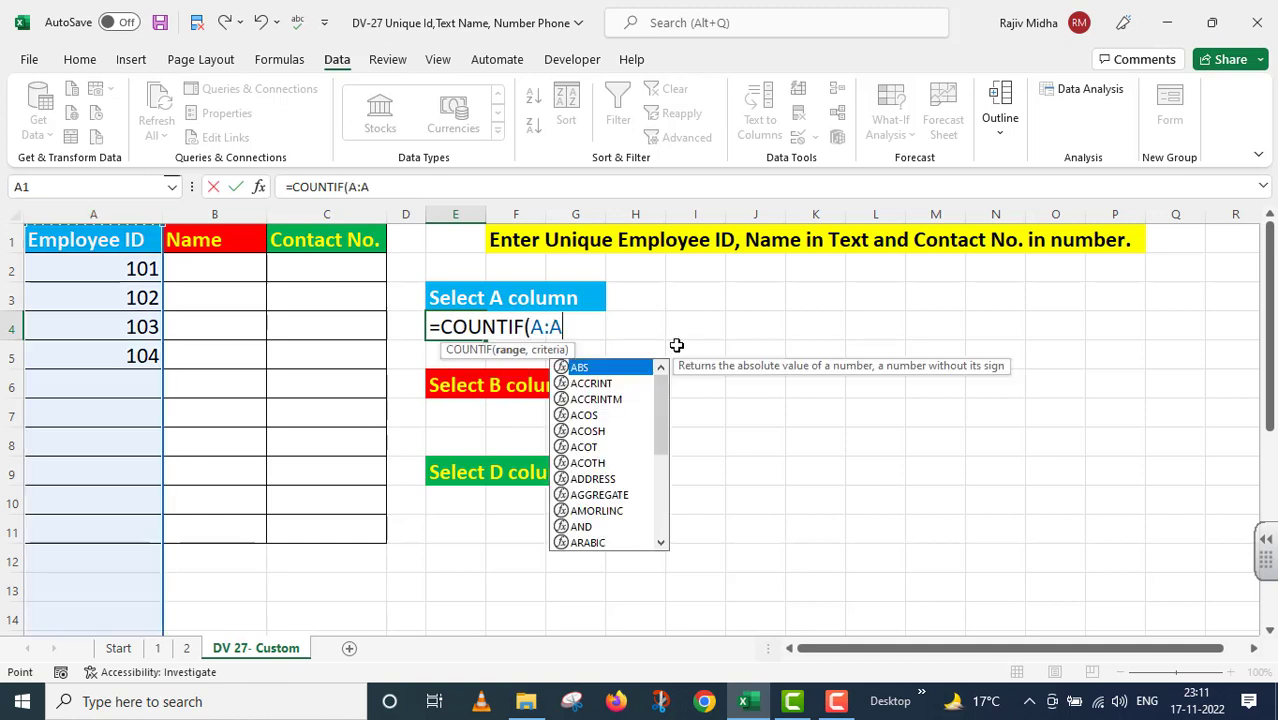
pyautogui.write(',')
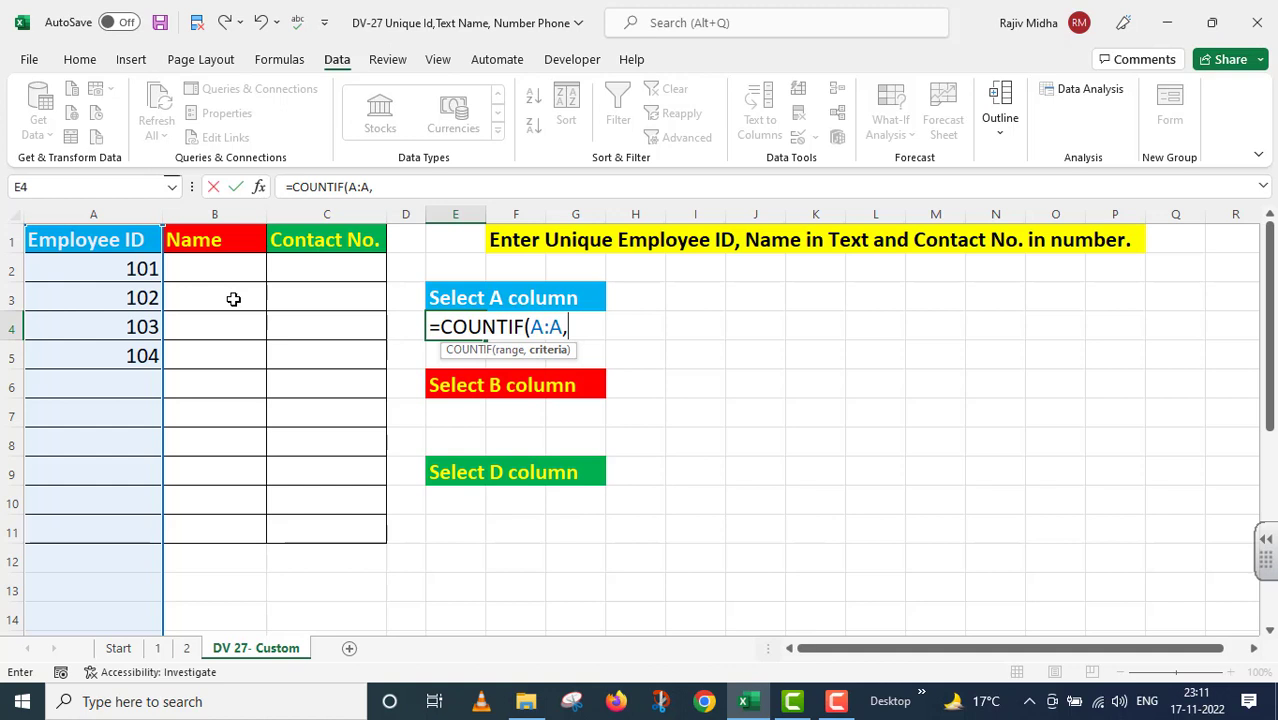
pyautogui.click(112, 270)
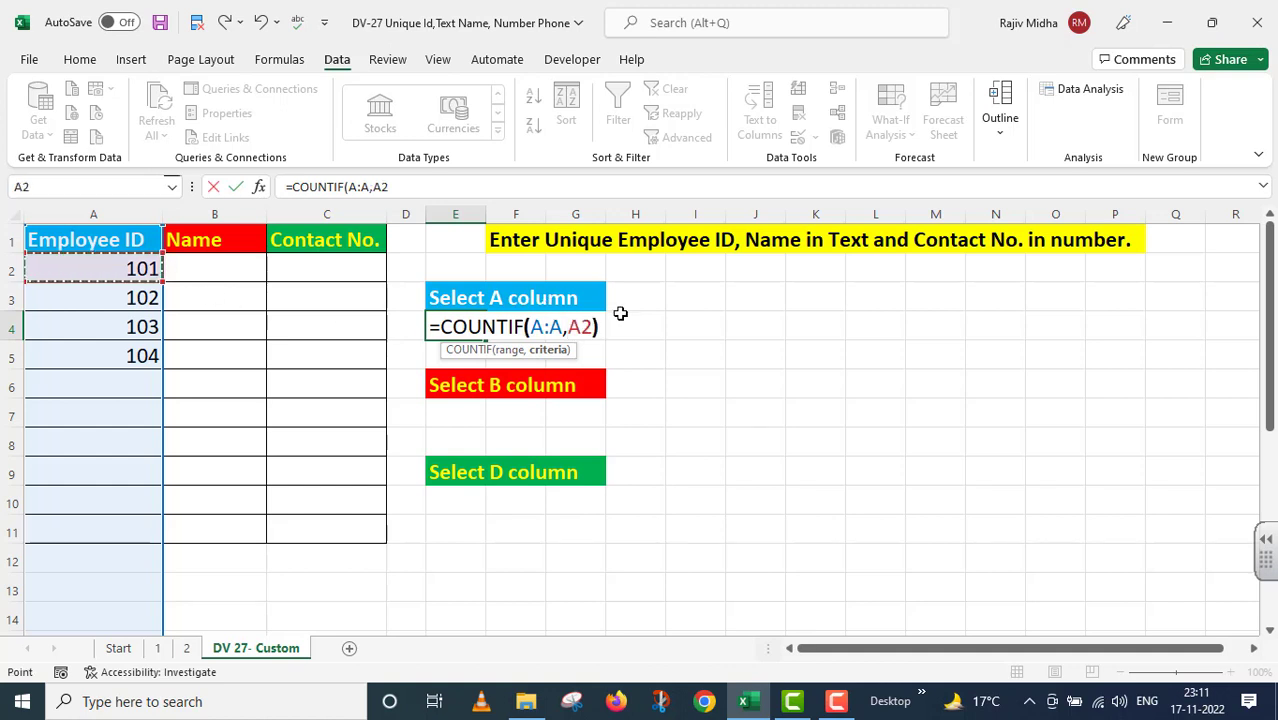
pyautogui.write(')=1')
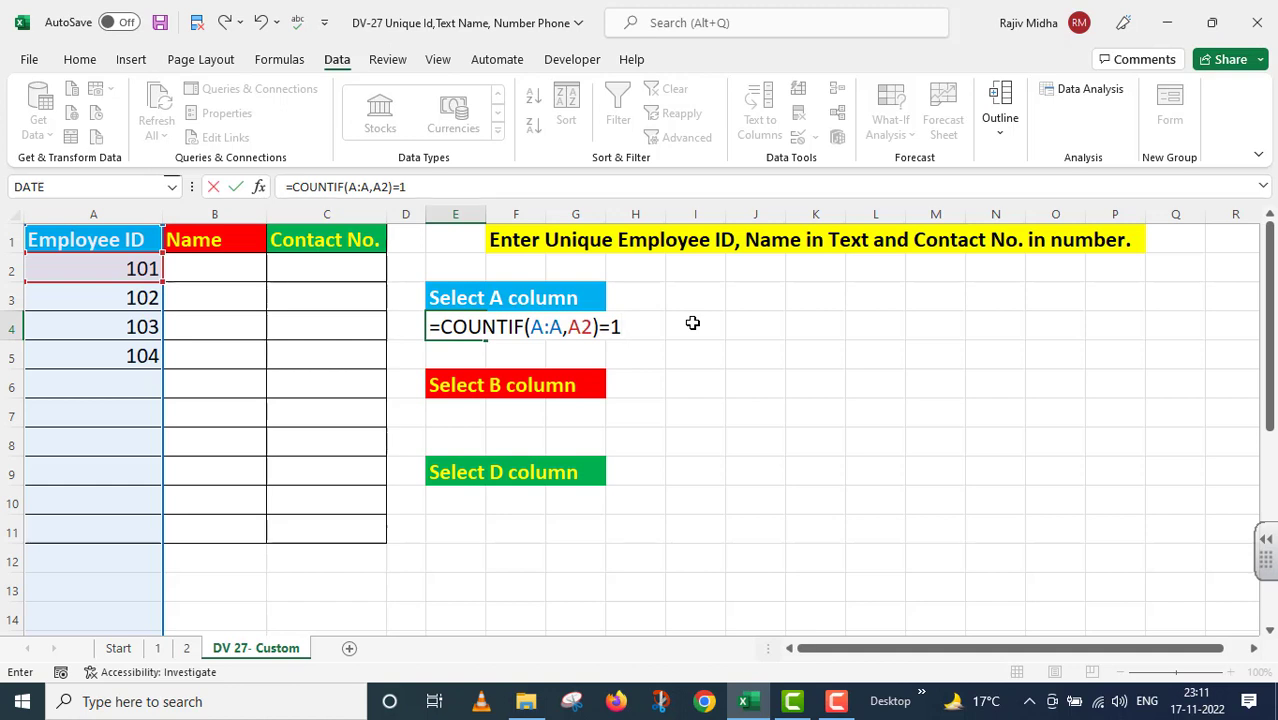
pyautogui.click(427, 327)
pyautogui.write("'")
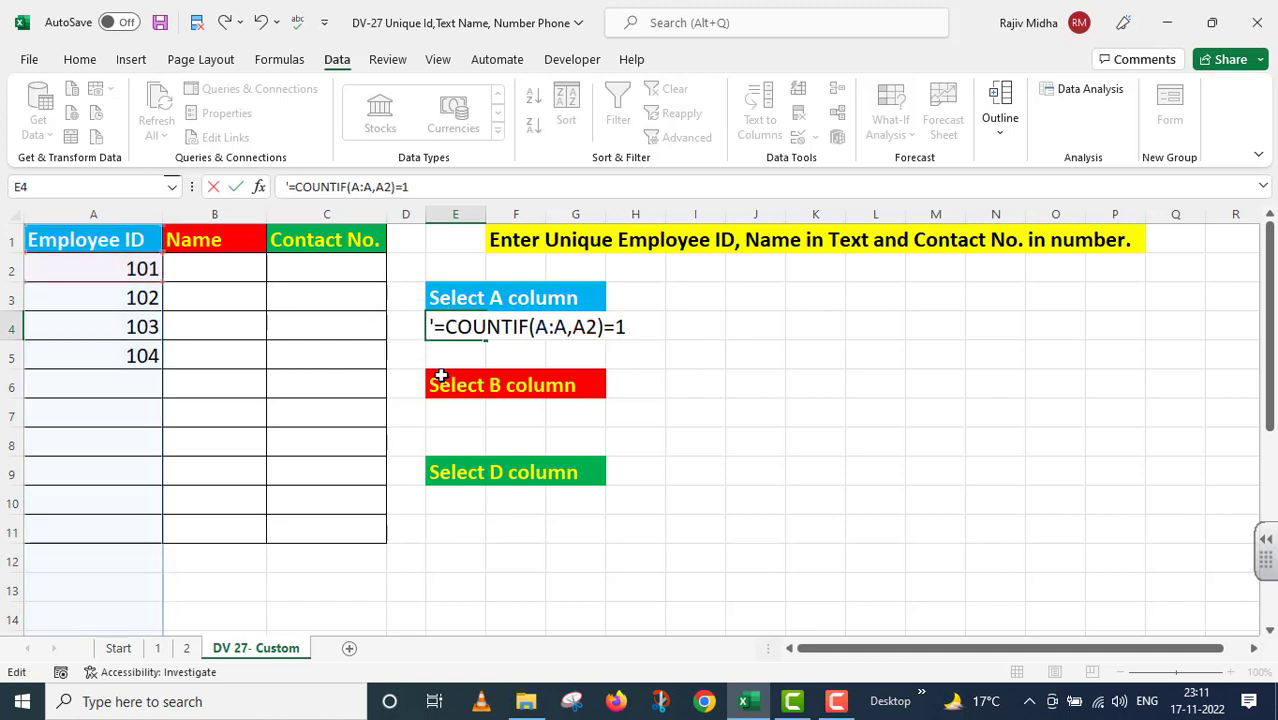
pyautogui.click(700, 365)
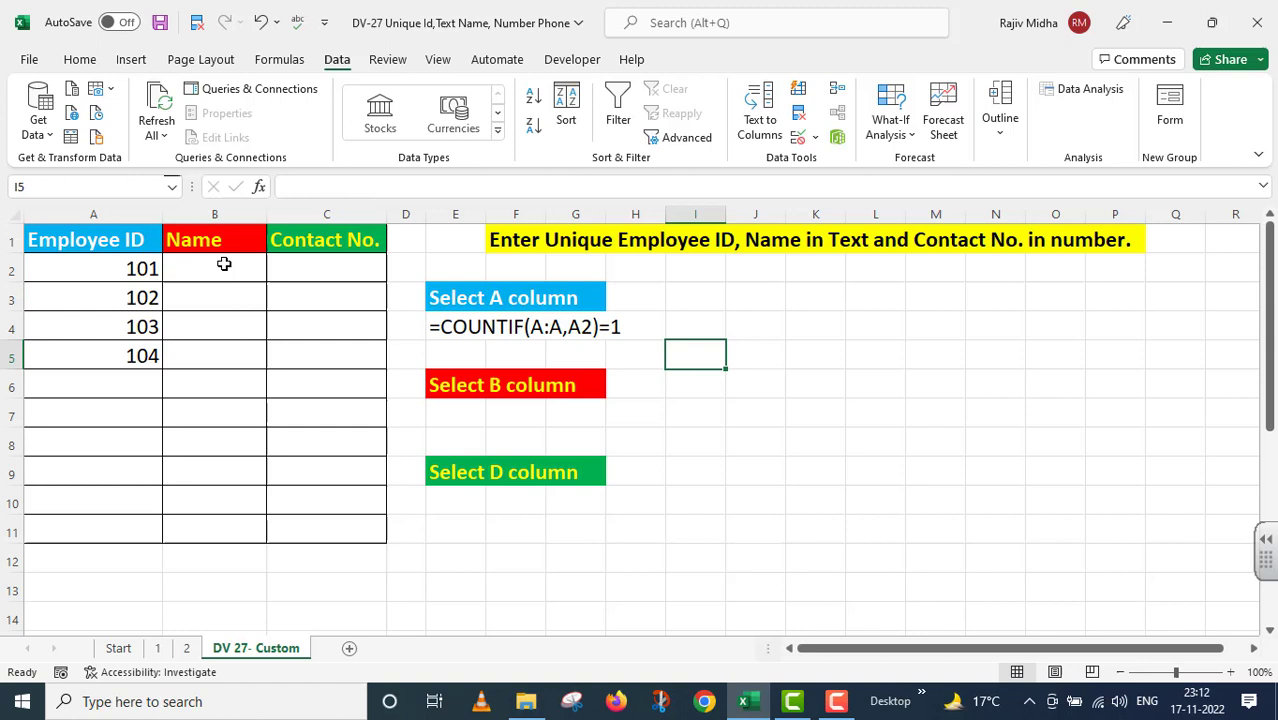
# Step: Select Name cells B2:B11 and enter the Custom validation formula =ISTEXT(B2)
pyautogui.moveTo(222, 265); pyautogui.dragTo(219, 523)
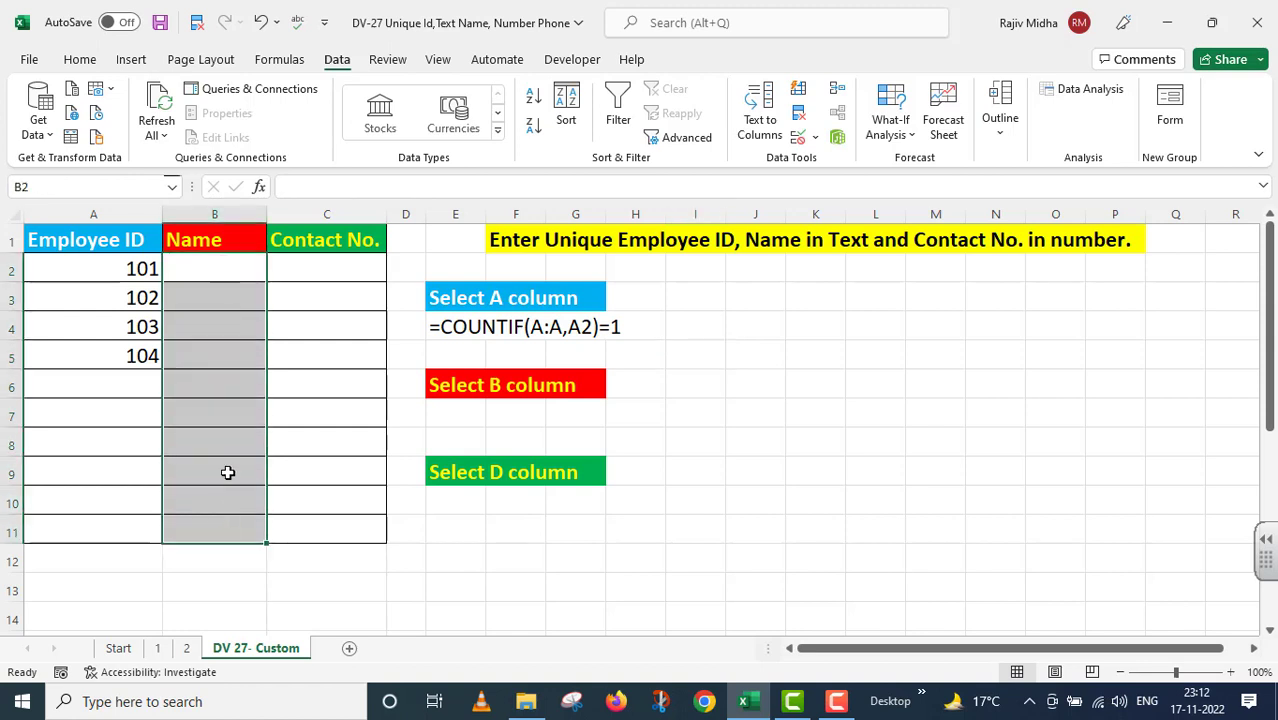
pyautogui.click(815, 135)
pyautogui.click(831, 162)
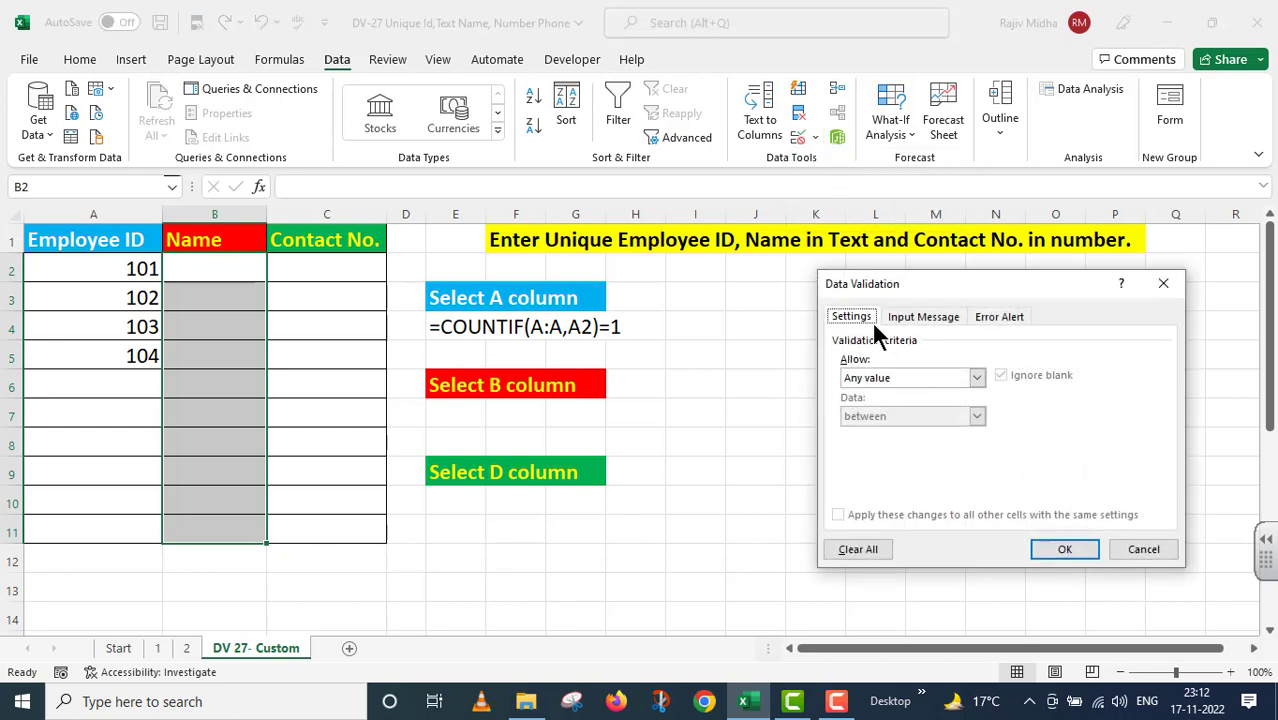
pyautogui.click(976, 377)
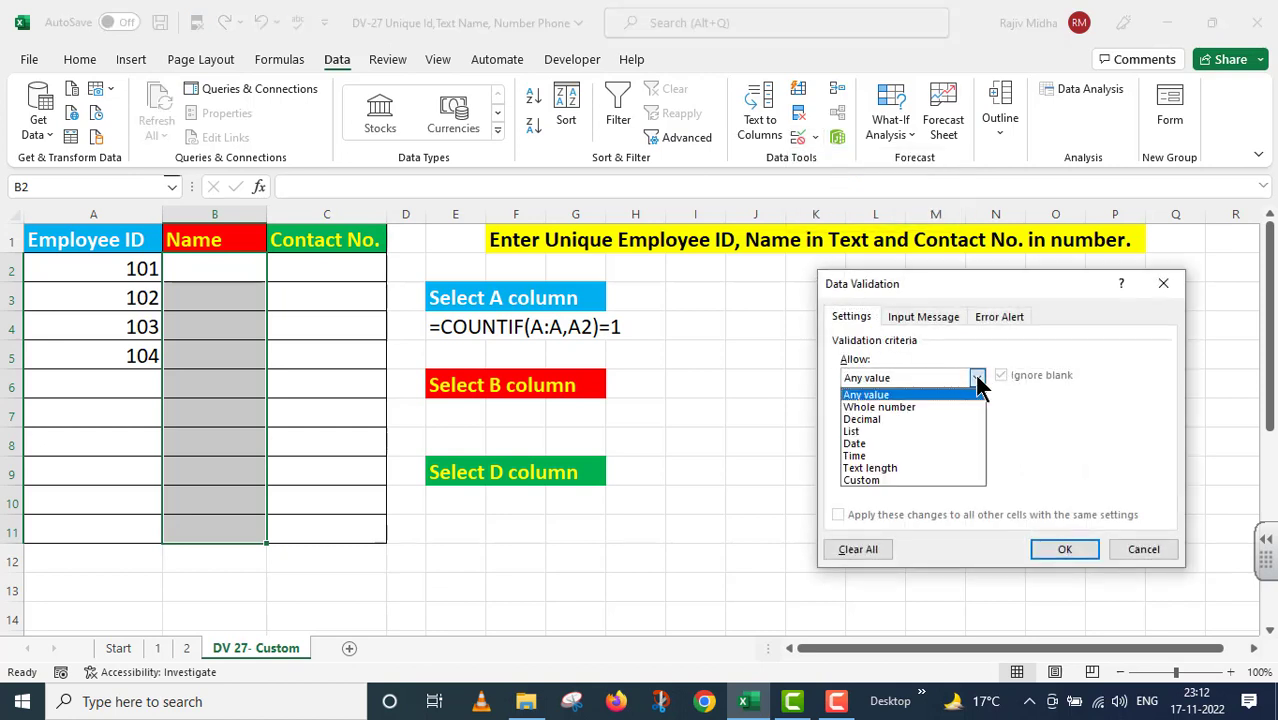
pyautogui.click(875, 479)
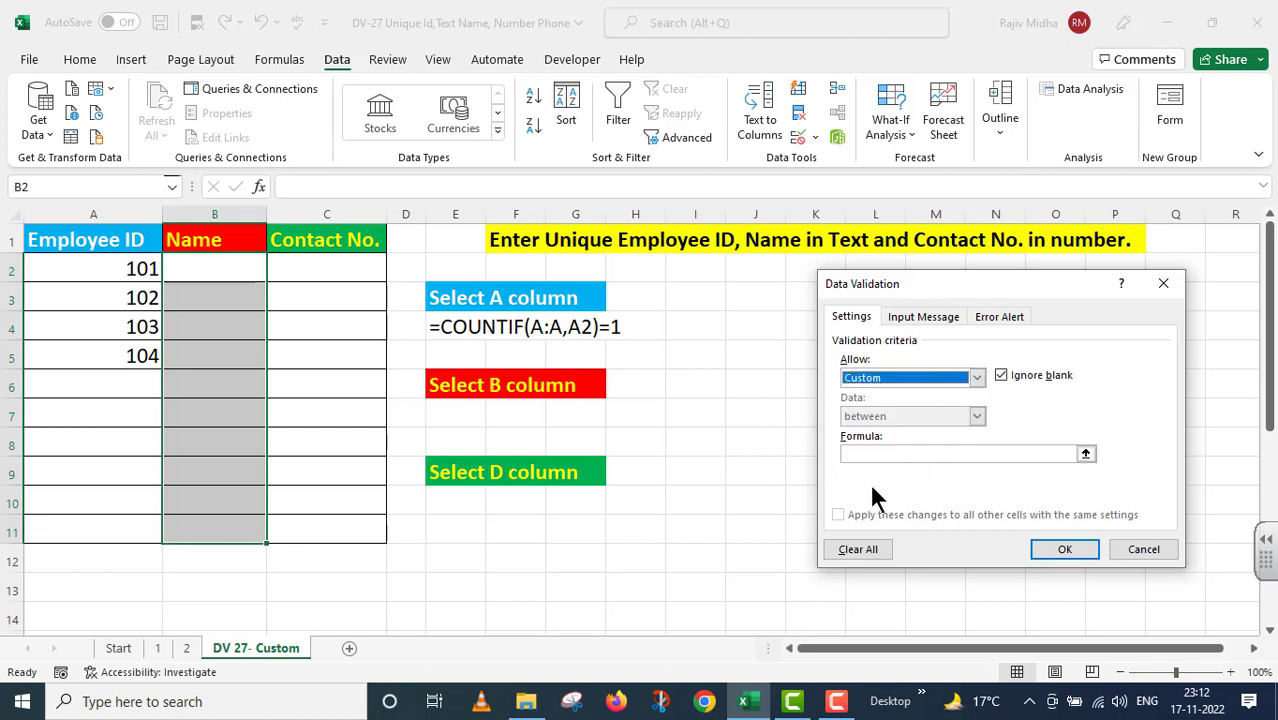
pyautogui.click(863, 455)
pyautogui.write('=ISTE')
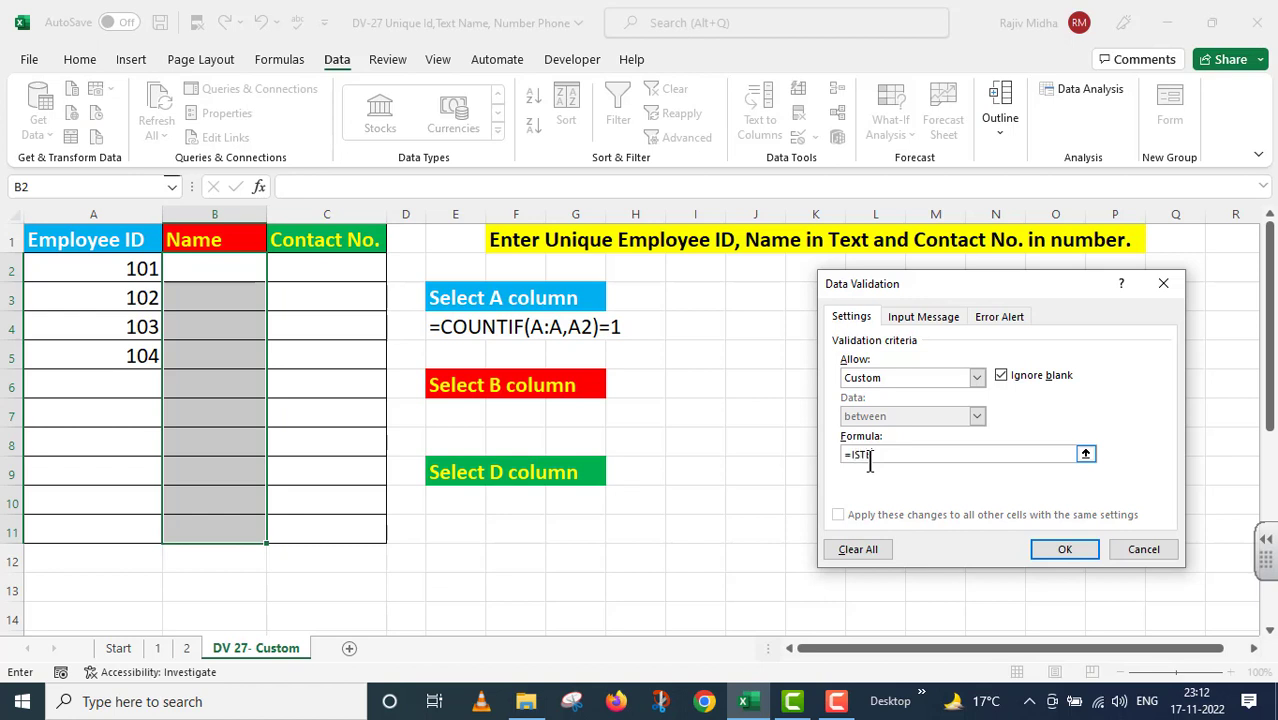
pyautogui.write('X')
pyautogui.write('T')
pyautogui.write('(')
pyautogui.click(210, 266)
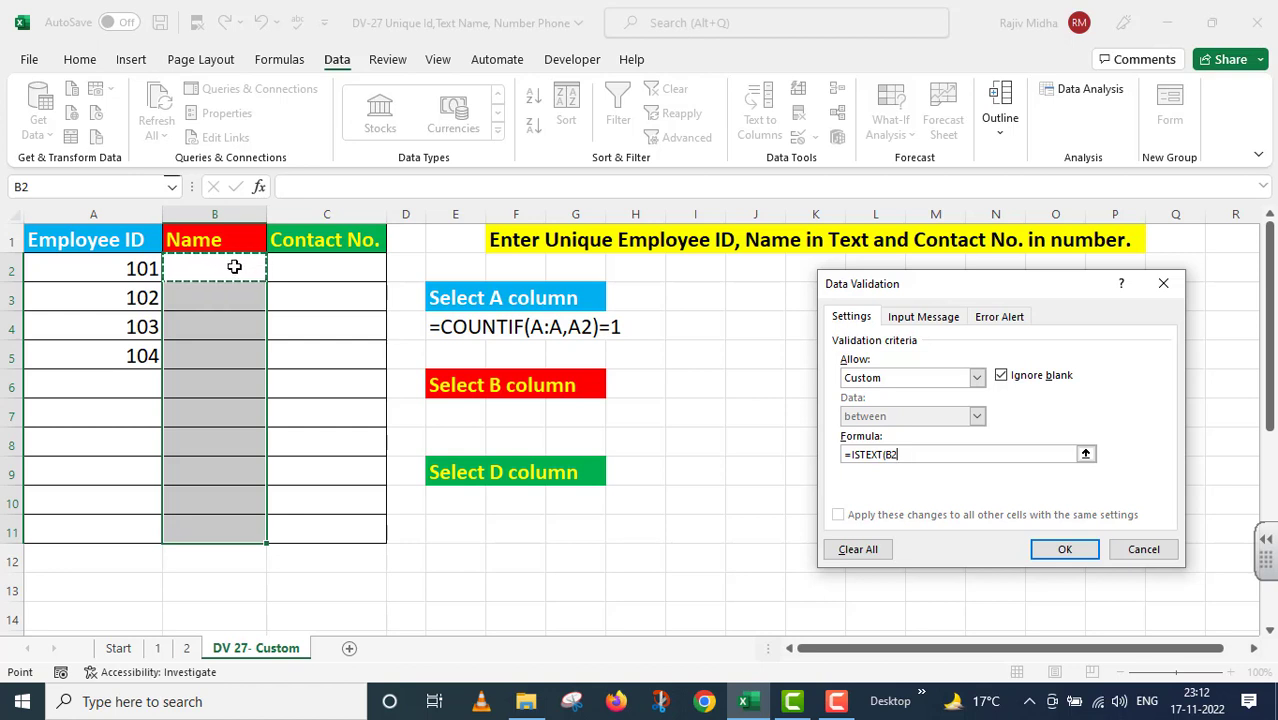
# Step: Apply the ISTEXT rule and enter three employee names in B2:B4
pyautogui.write(')')
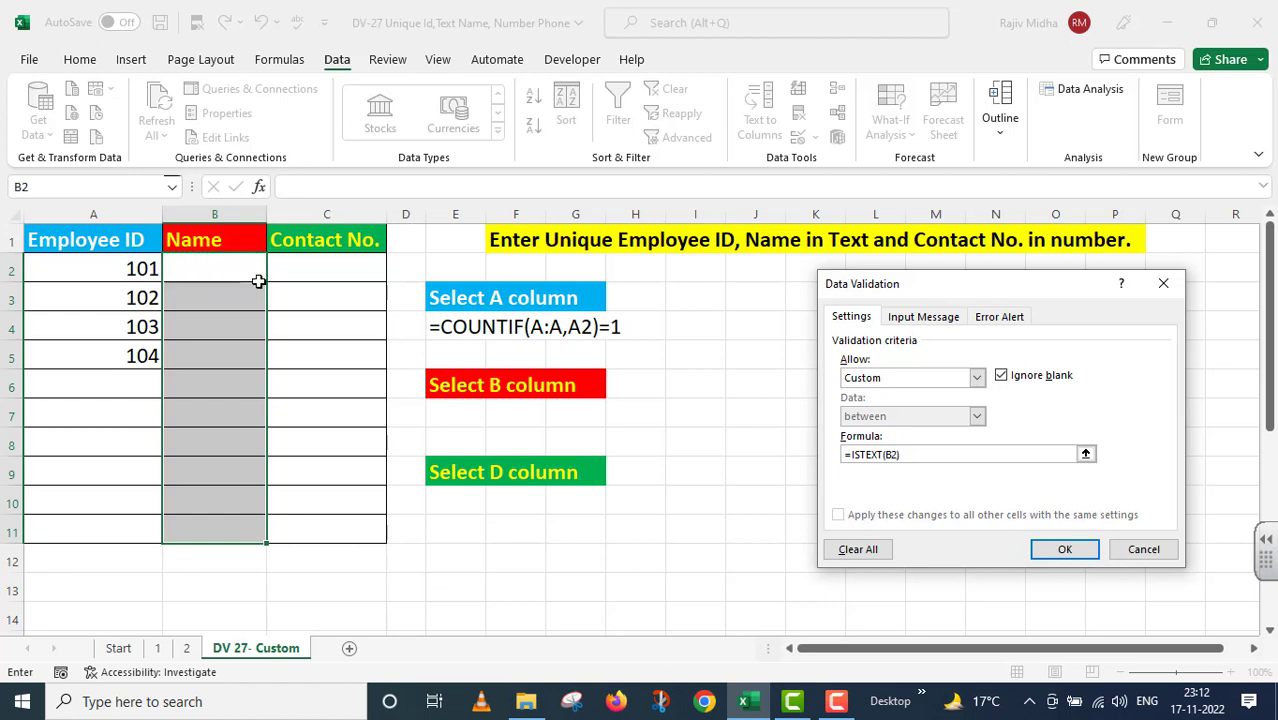
pyautogui.click(1055, 543)
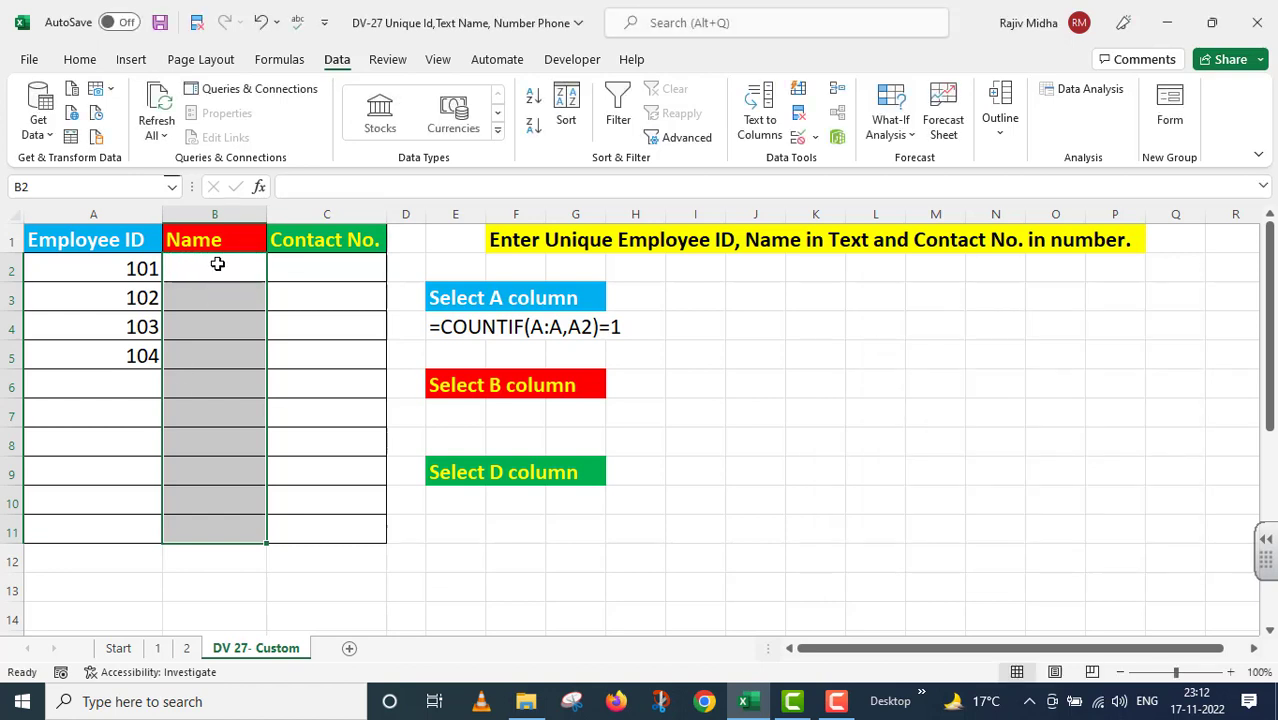
pyautogui.click(215, 265)
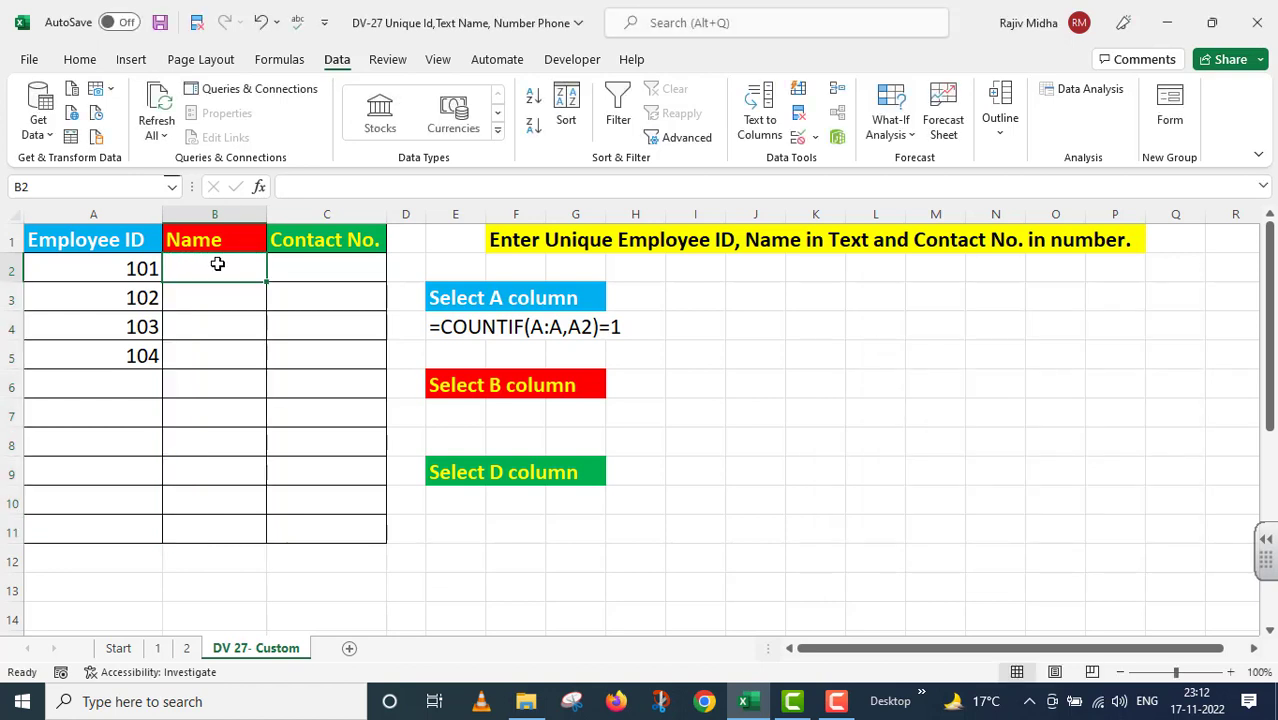
pyautogui.write('Rajiv')
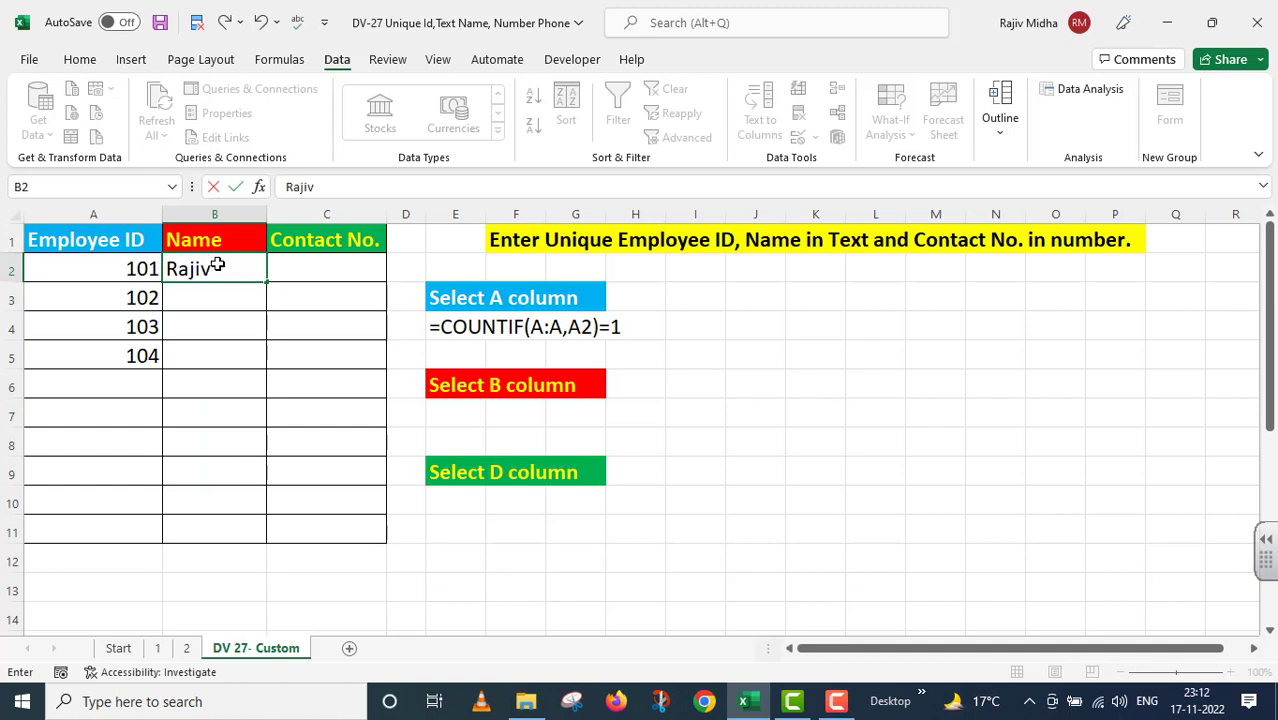
pyautogui.click(206, 302)
pyautogui.write('V')
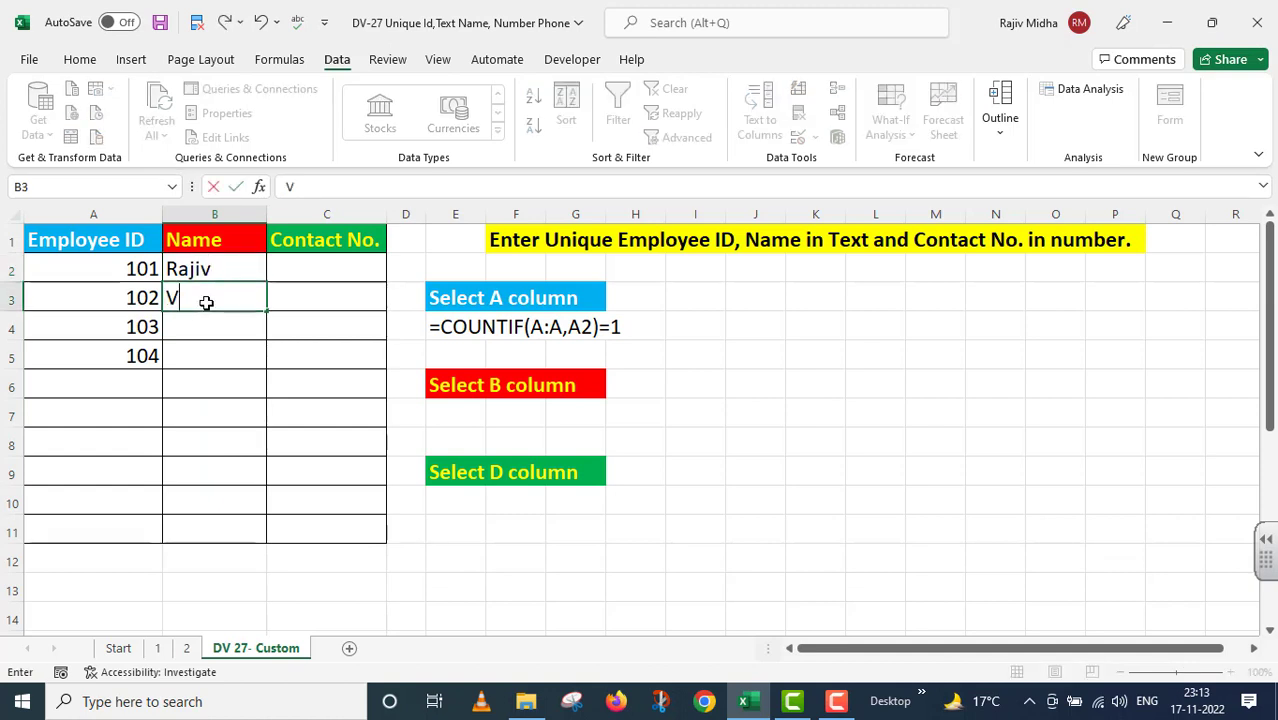
pyautogui.write('asu')
pyautogui.click(199, 331)
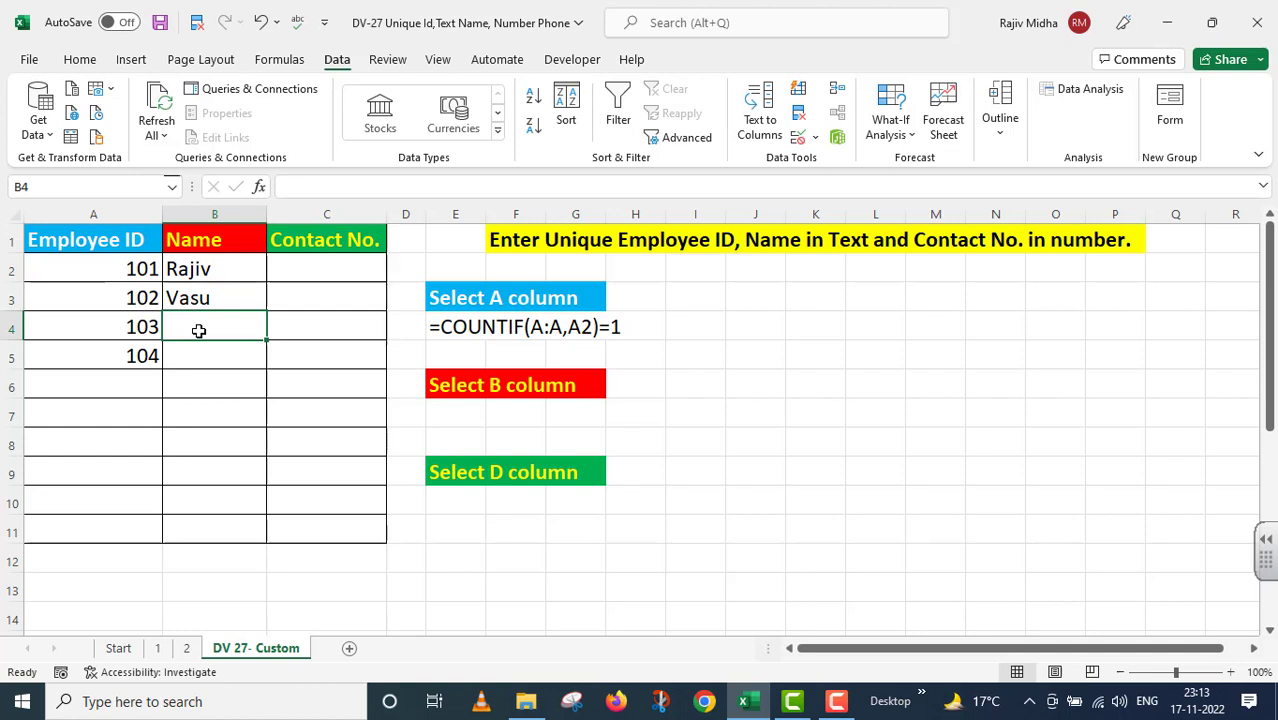
pyautogui.write('Neha')
pyautogui.click(199, 362)
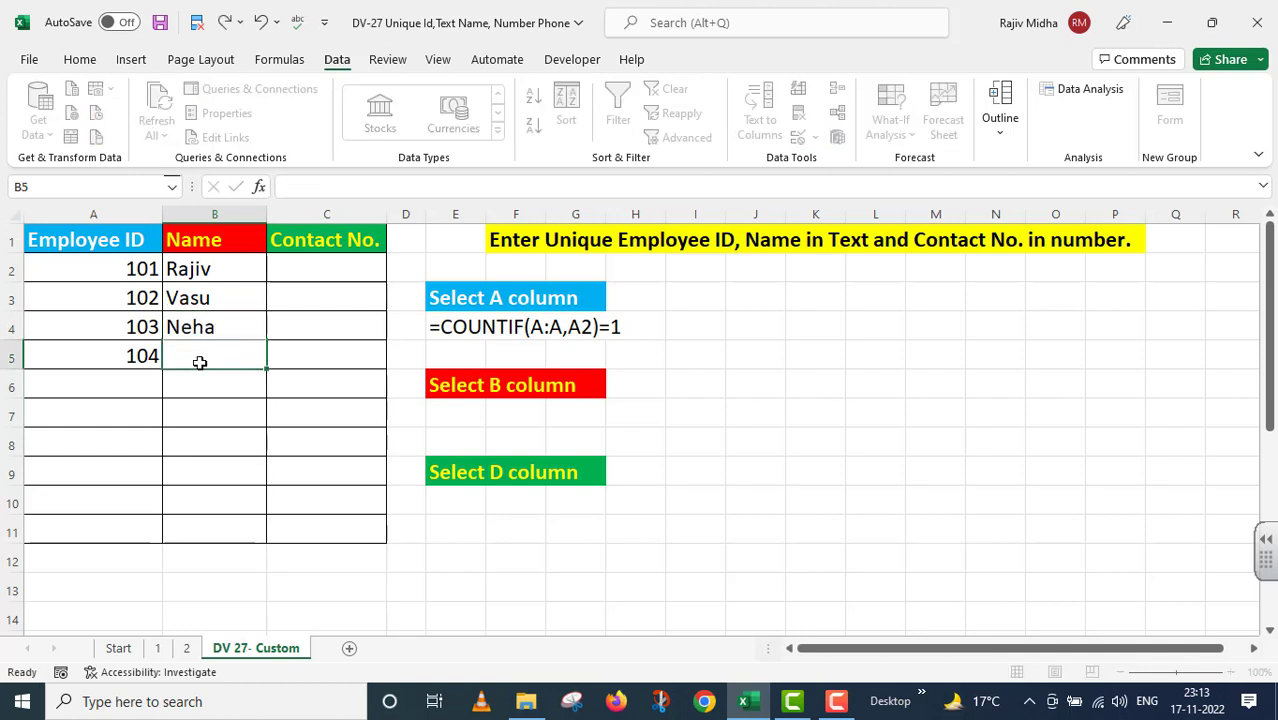
# Step: Confirm the number 1234 is rejected in B5 and discard it
pyautogui.write('12')
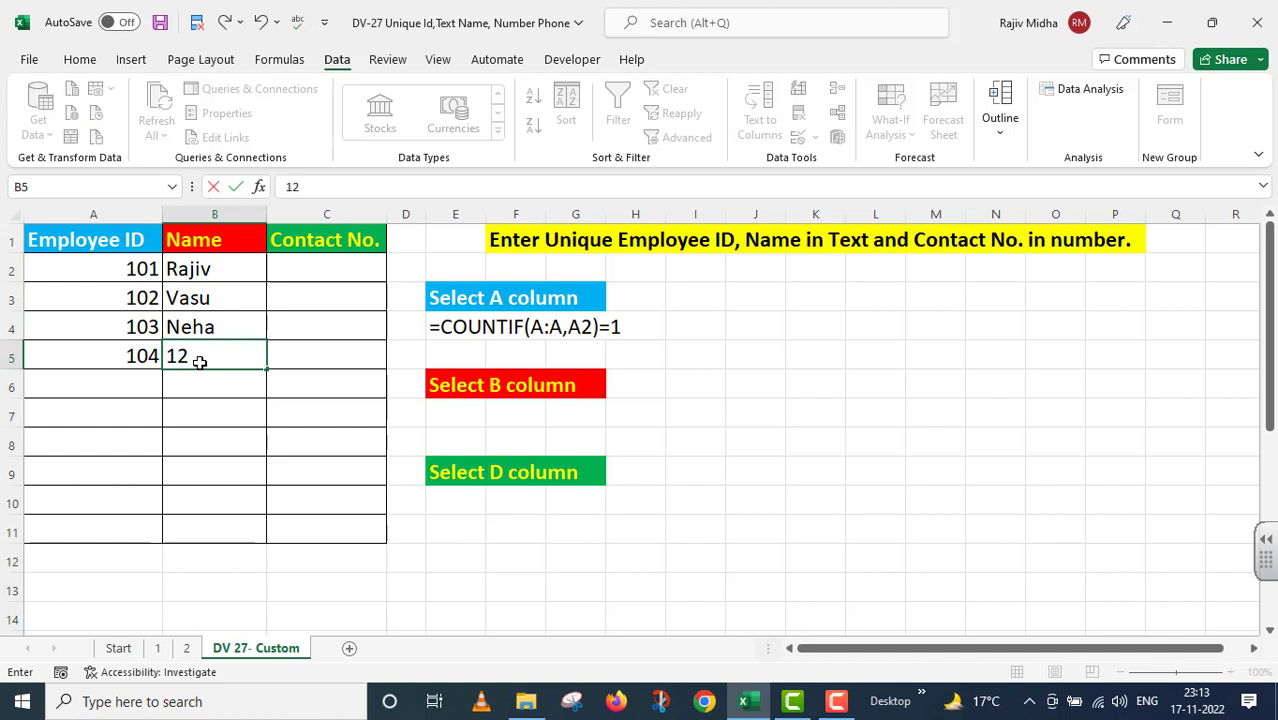
pyautogui.write('34')
pyautogui.click(338, 355)
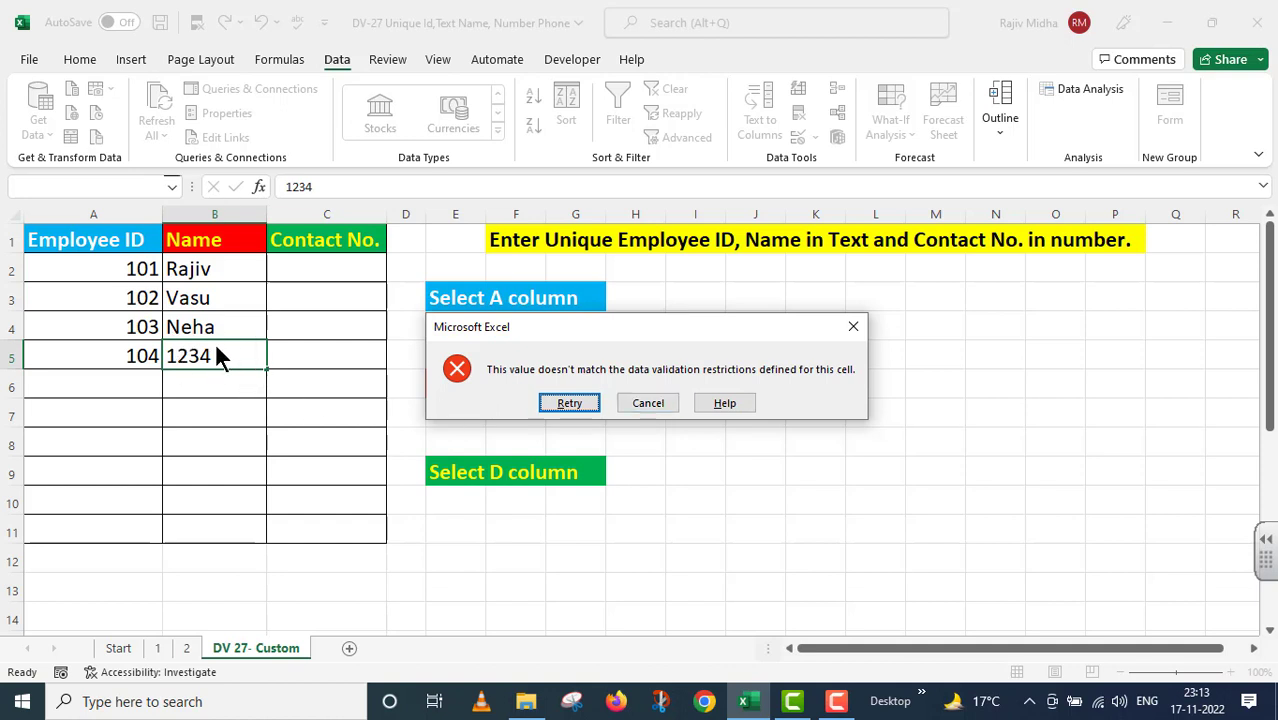
pyautogui.click(647, 403)
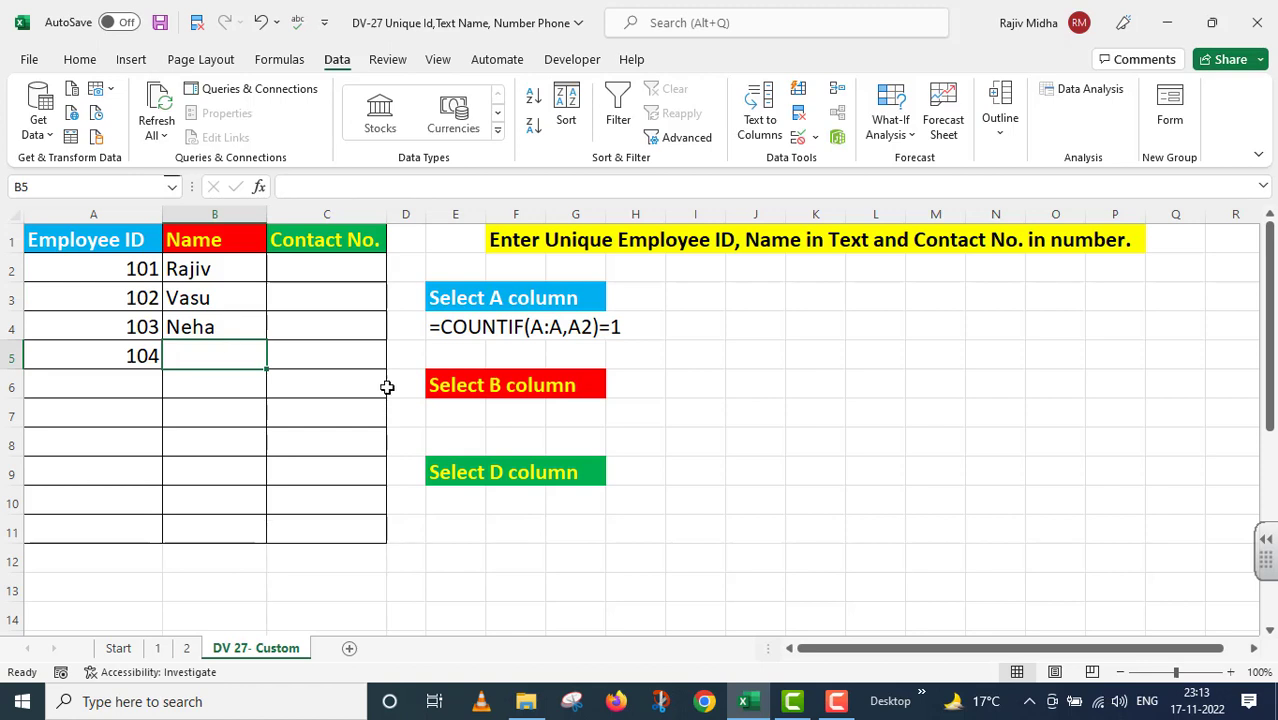
# Step: Write =ISTEXT(B2) in E7 with a leading apostrophe so it stays as text
pyautogui.click(464, 408)
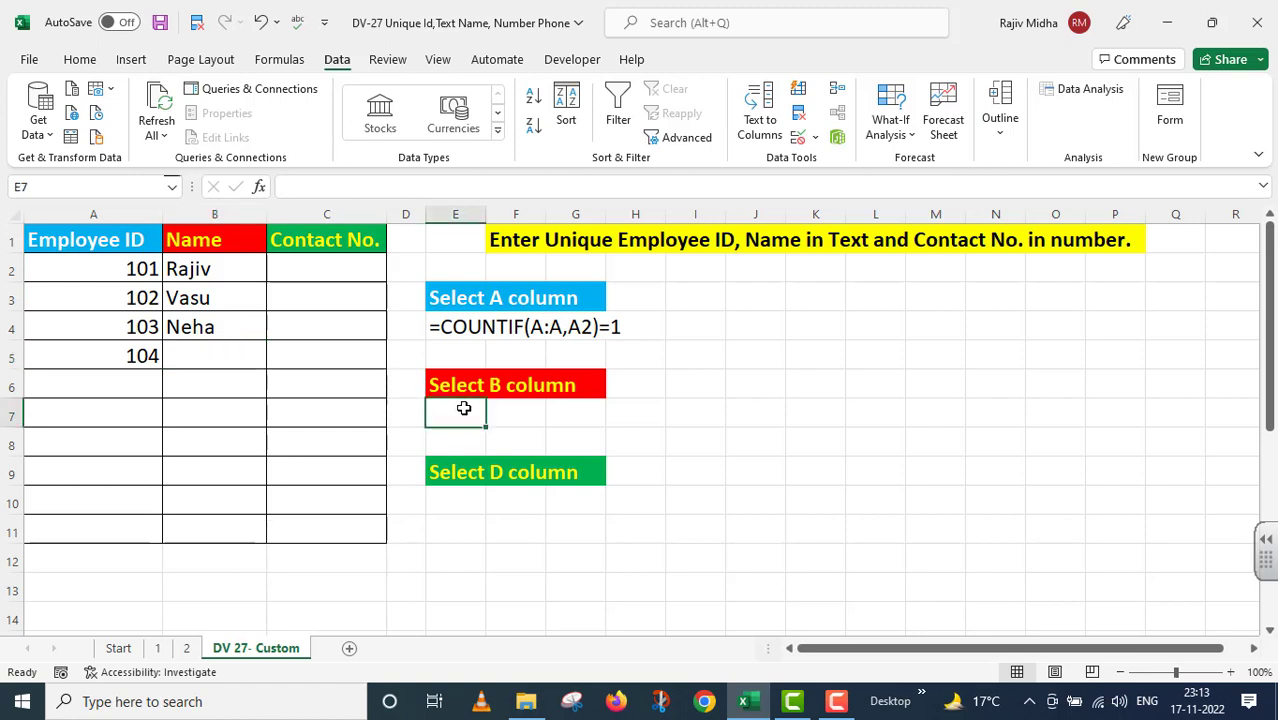
pyautogui.write('=I')
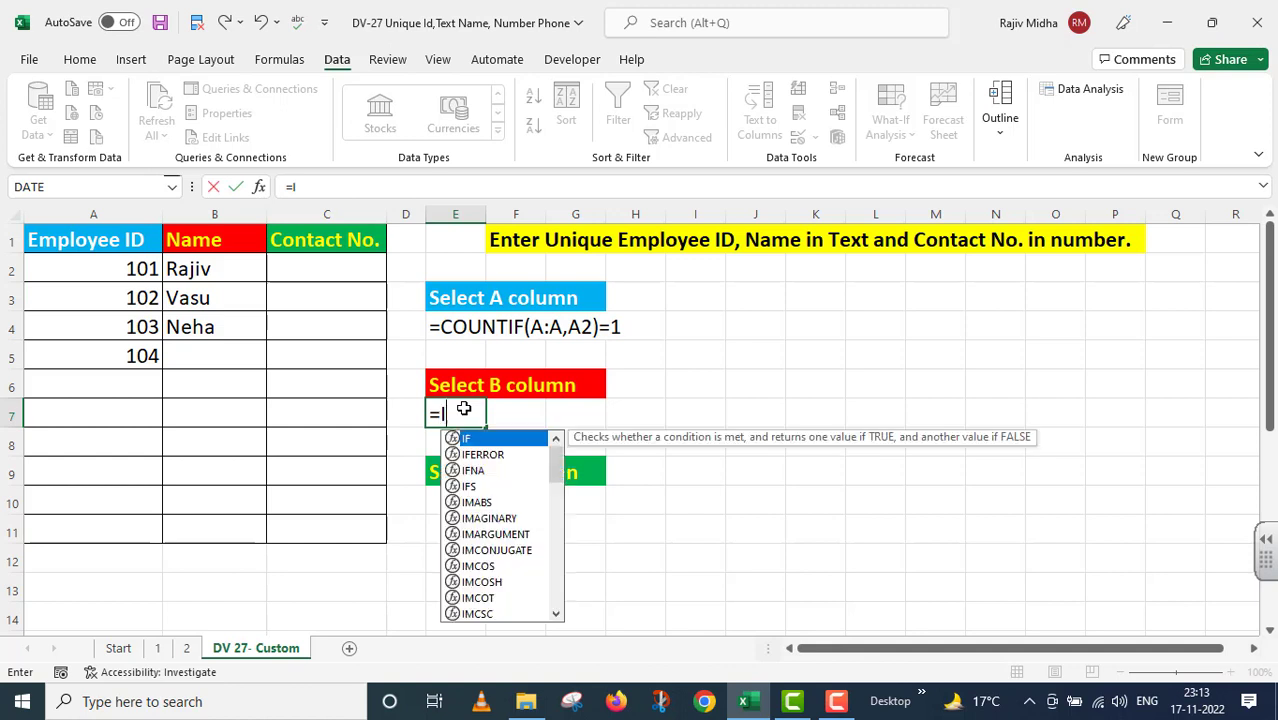
pyautogui.write('STEXT')
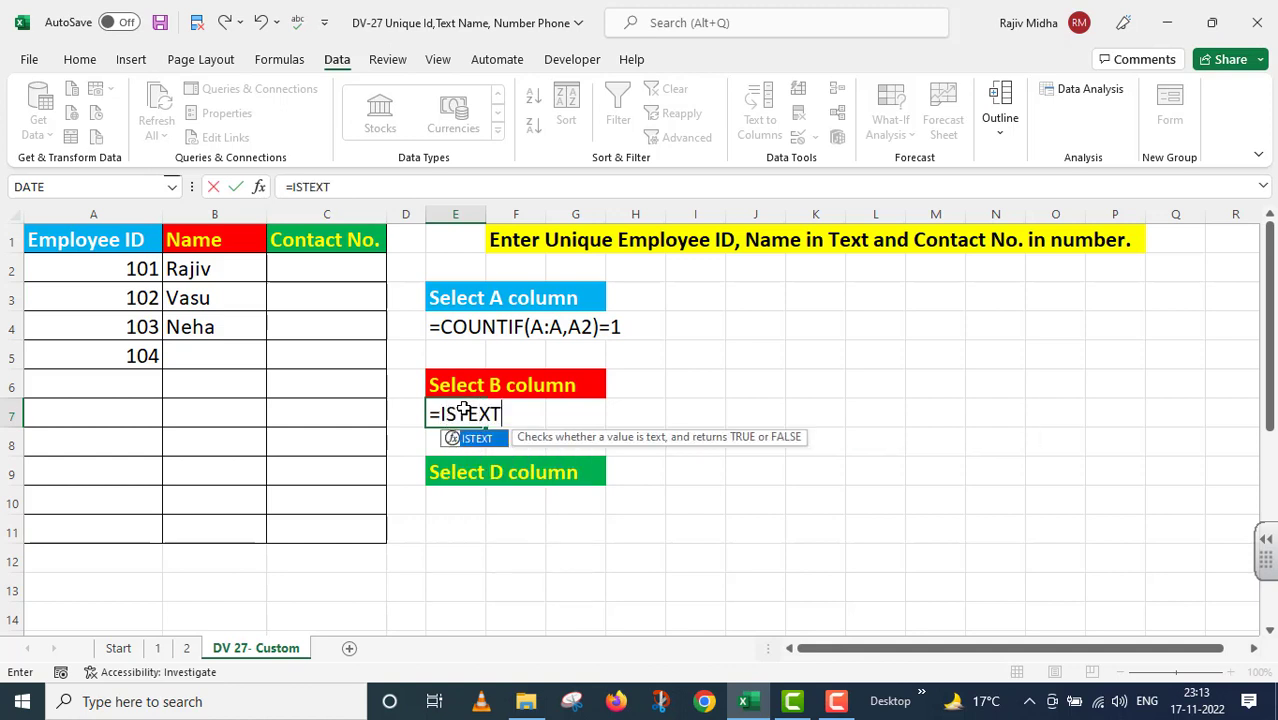
pyautogui.write('(B2)')
pyautogui.click(430, 413)
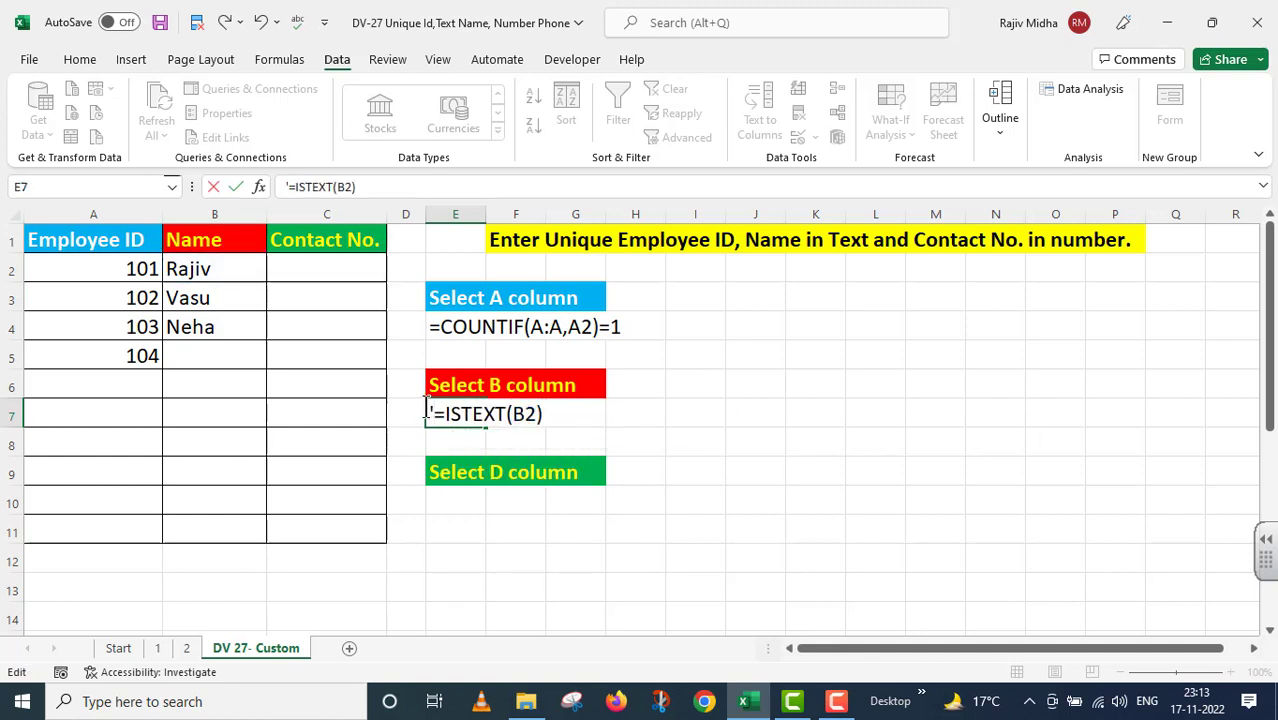
pyautogui.write("'")
# Step: Give Contact No. cells C2:C11 the Custom validation rule =ISNUMBER(C2)
pyautogui.moveTo(337, 265); pyautogui.dragTo(337, 521)
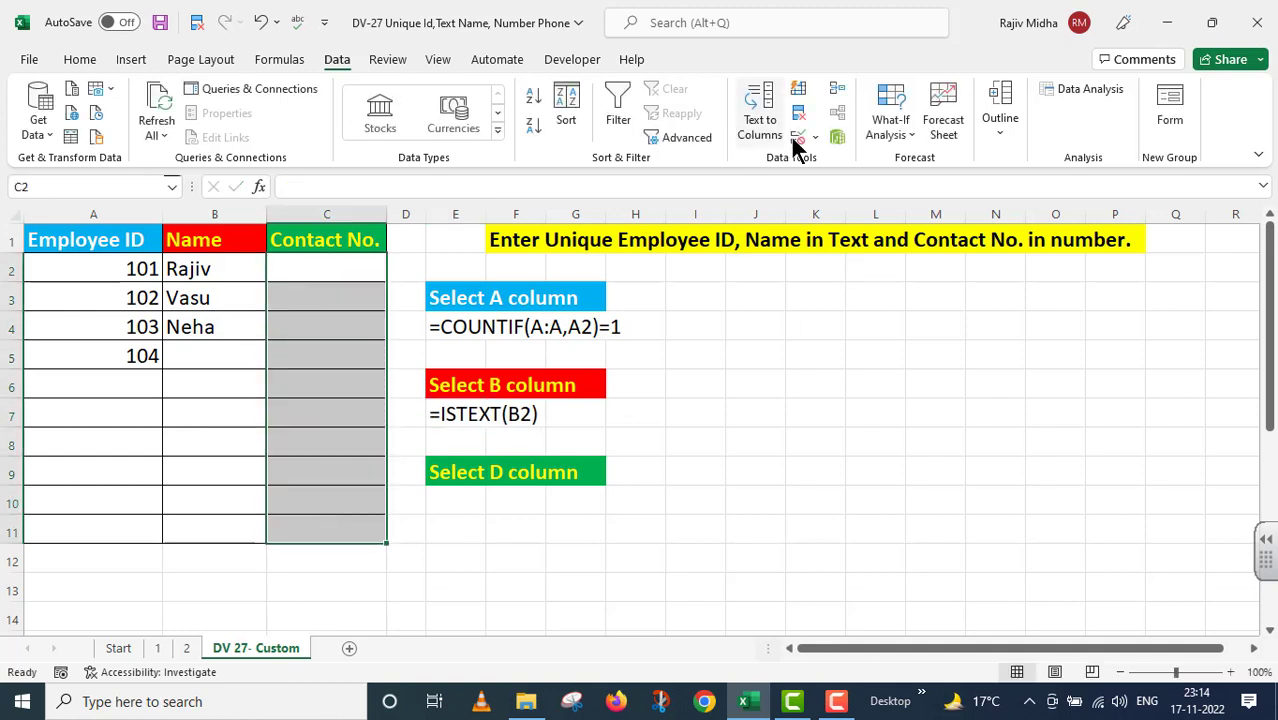
pyautogui.click(808, 137)
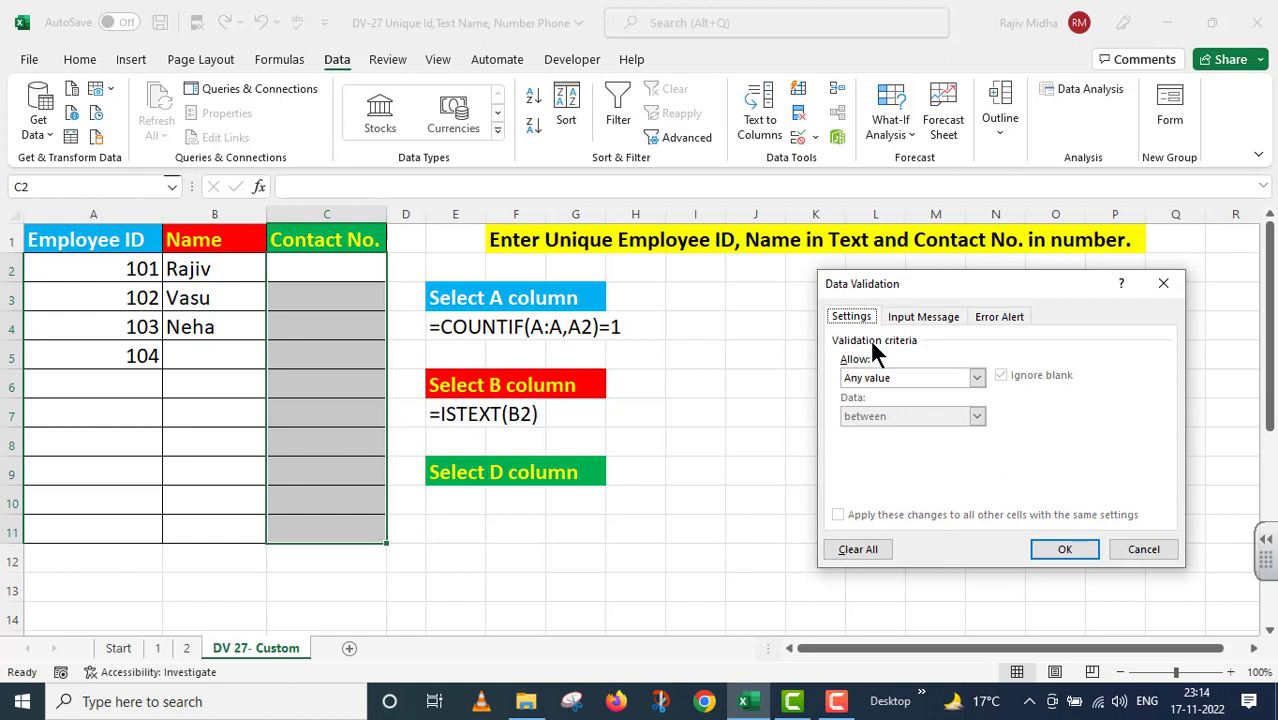
pyautogui.click(977, 377)
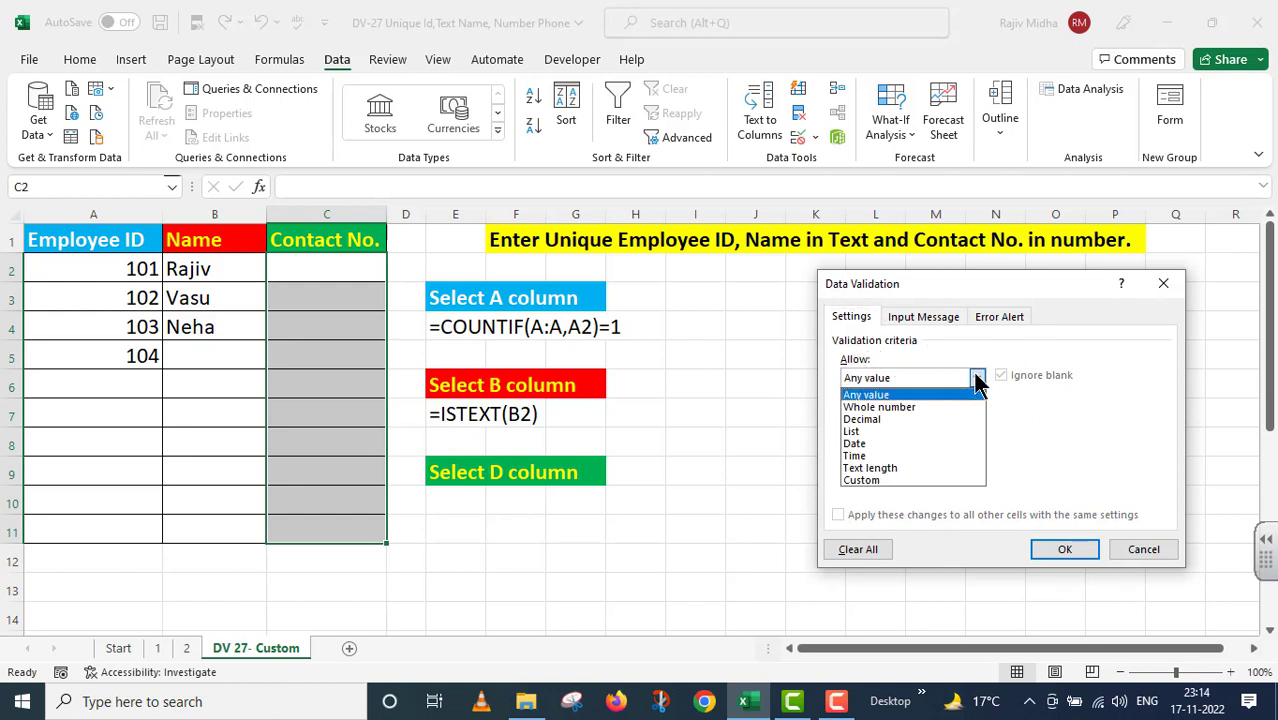
pyautogui.click(891, 479)
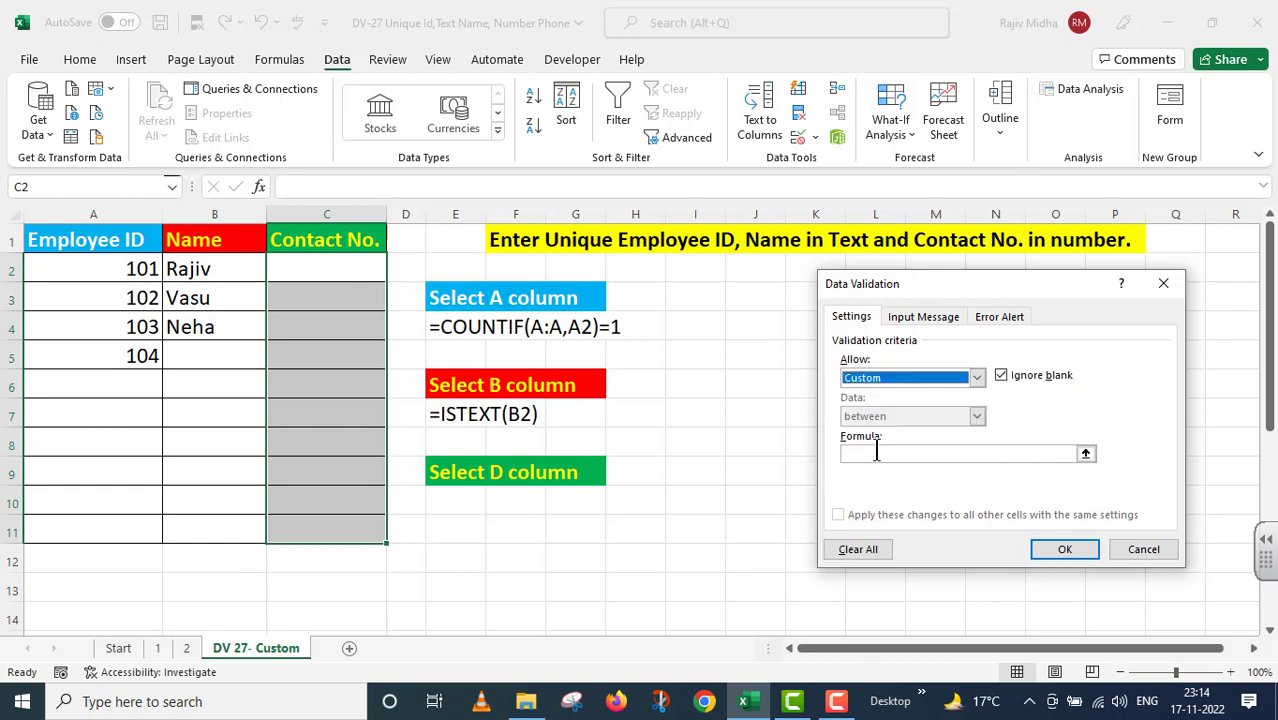
pyautogui.click(865, 454)
pyautogui.write('=')
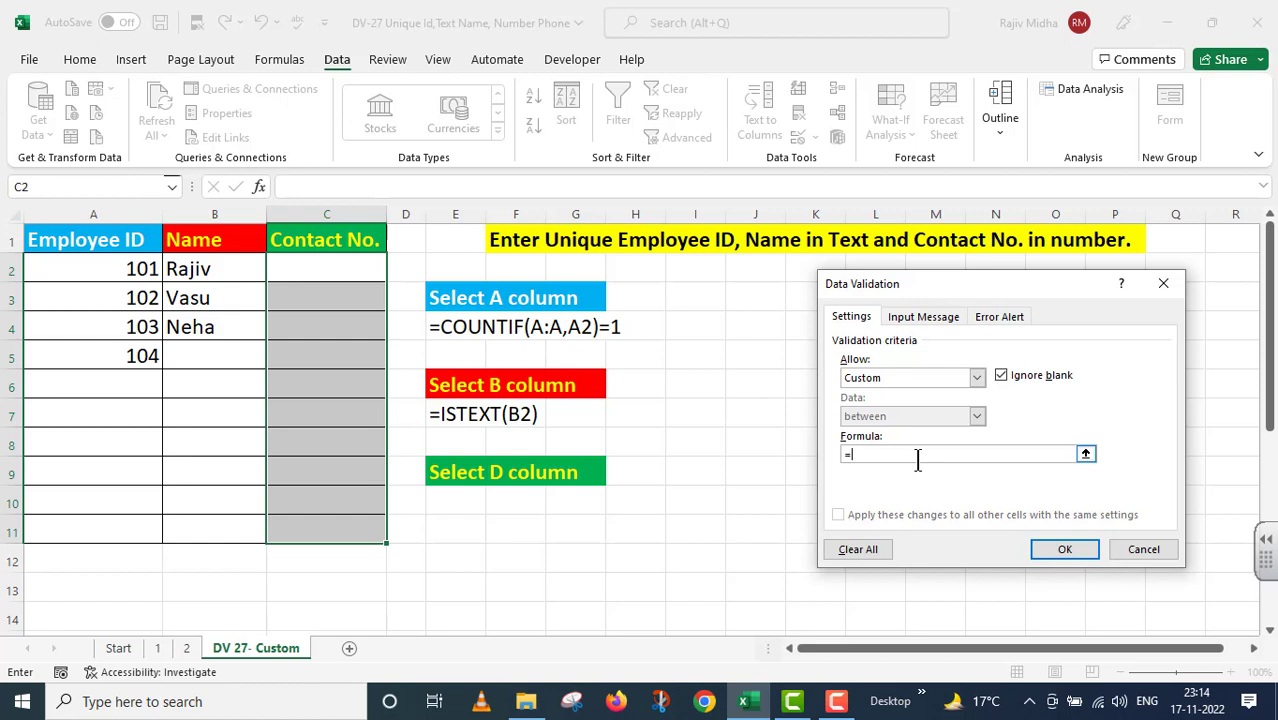
pyautogui.write('I')
pyautogui.write('SNUMBER(')
pyautogui.click(308, 267)
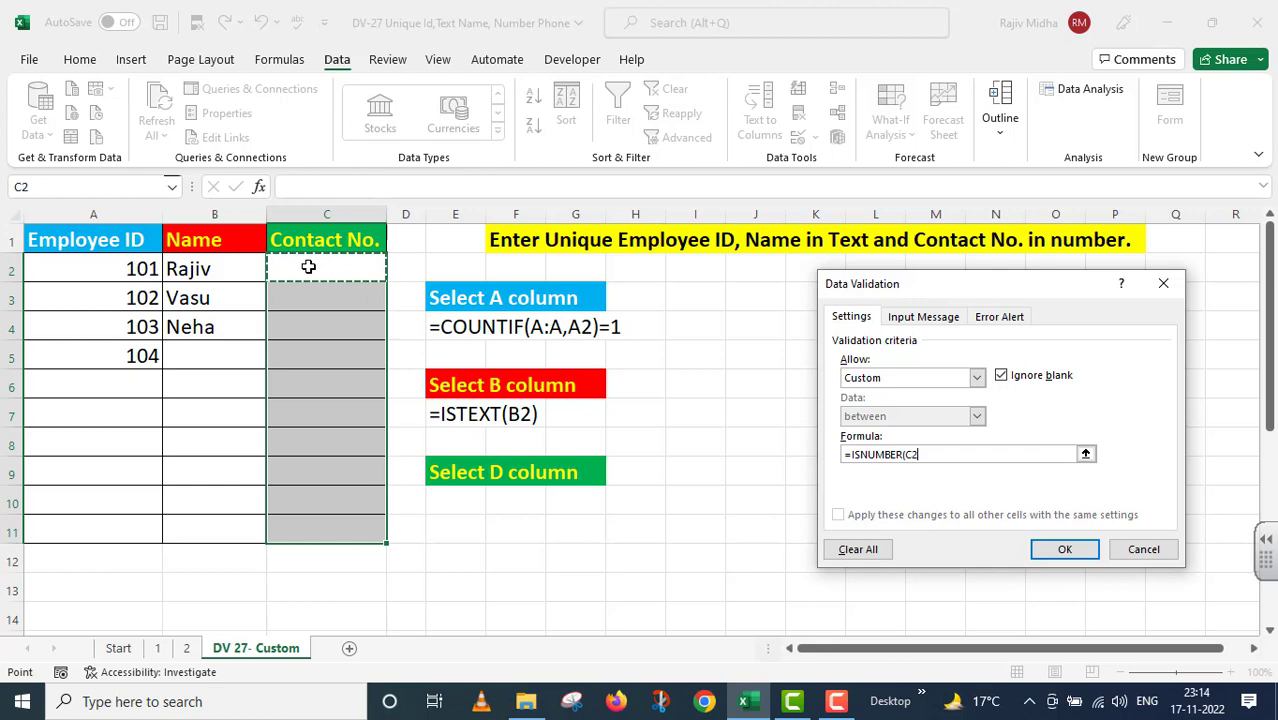
pyautogui.write(')')
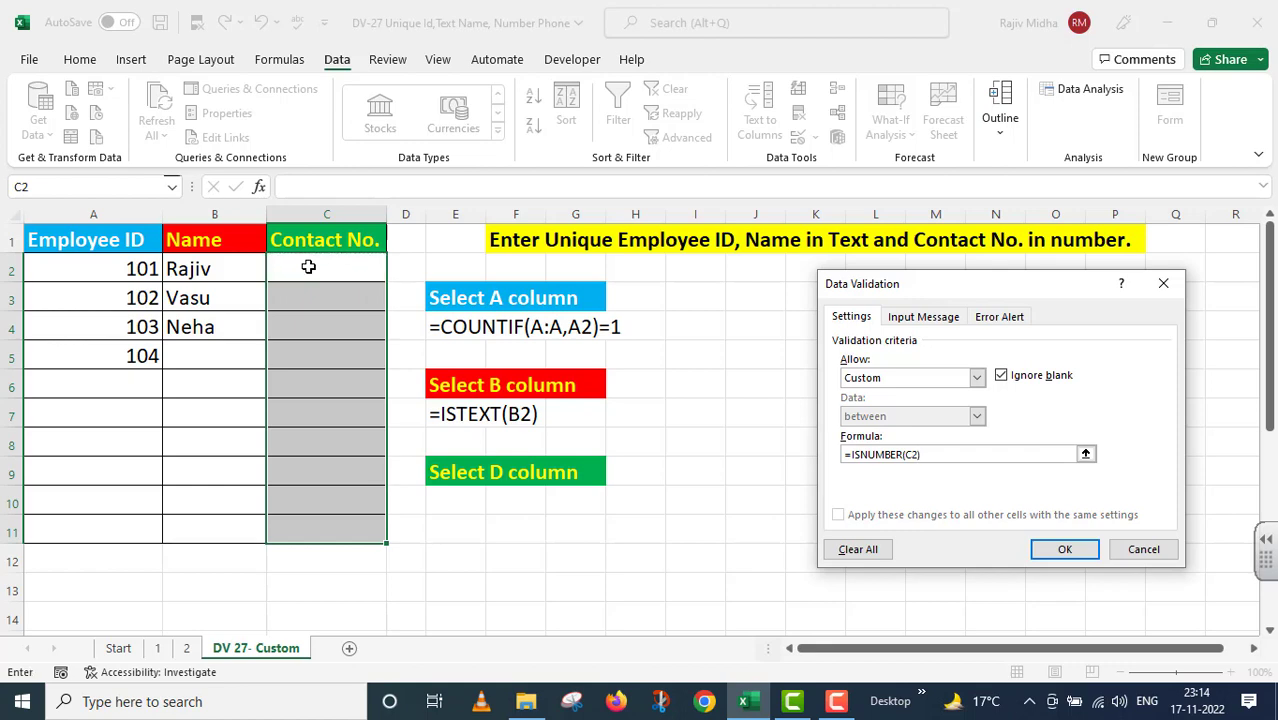
pyautogui.click(1056, 546)
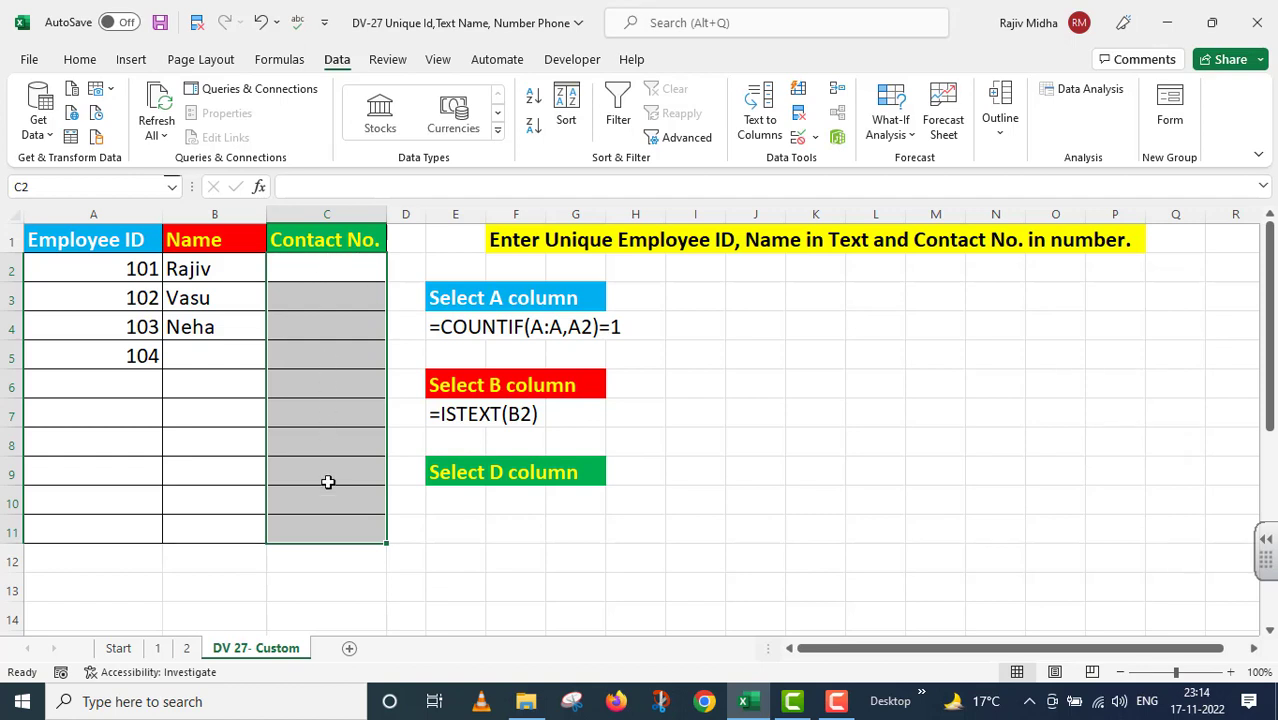
pyautogui.click(325, 267)
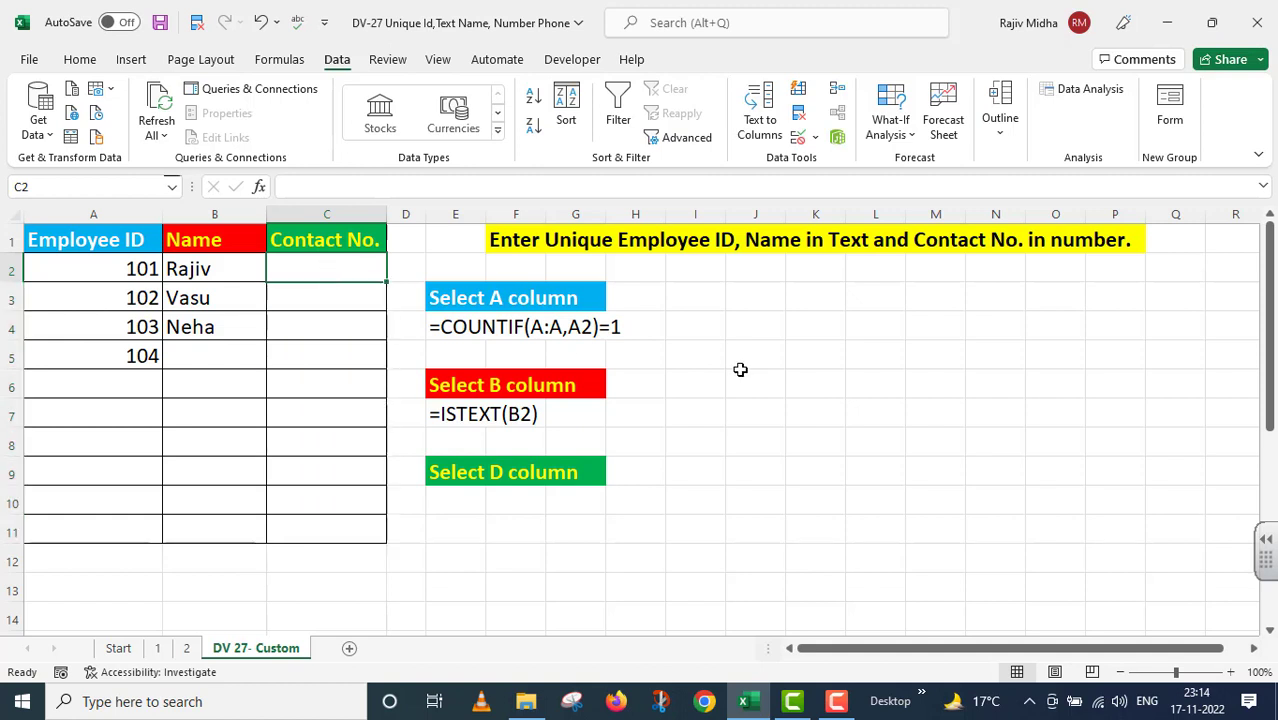
pyautogui.write('12345')
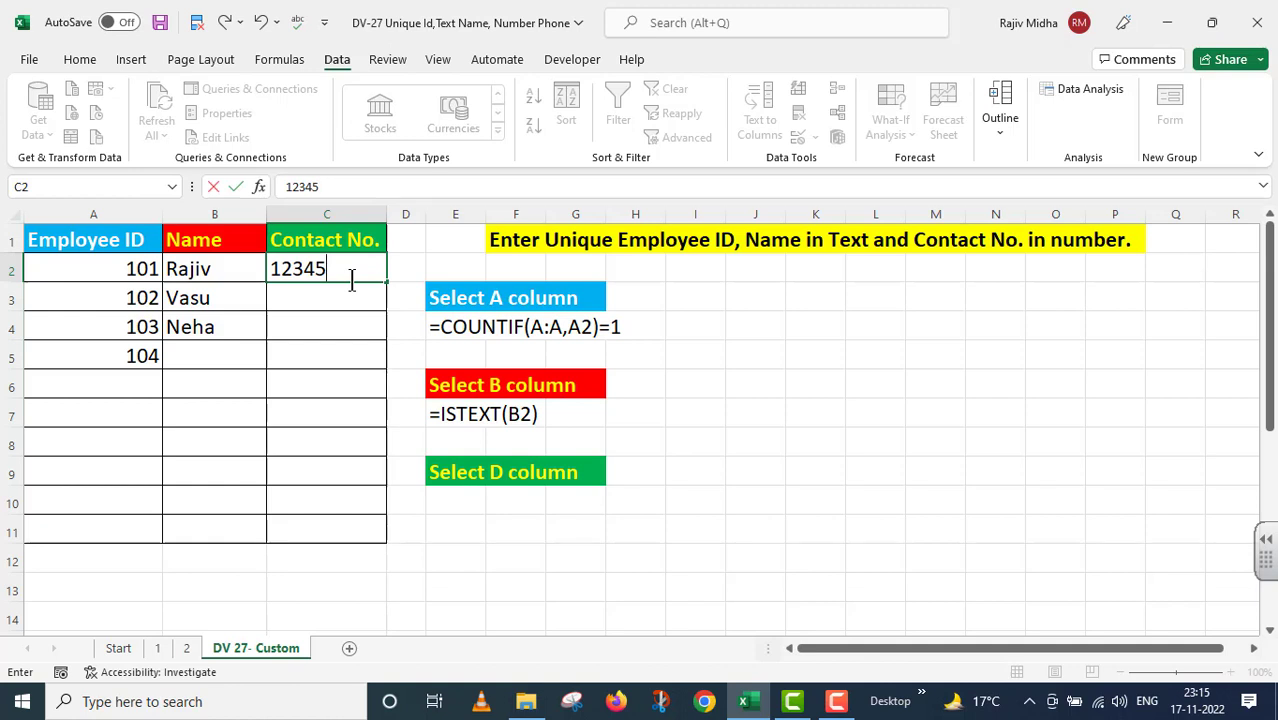
pyautogui.write('678')
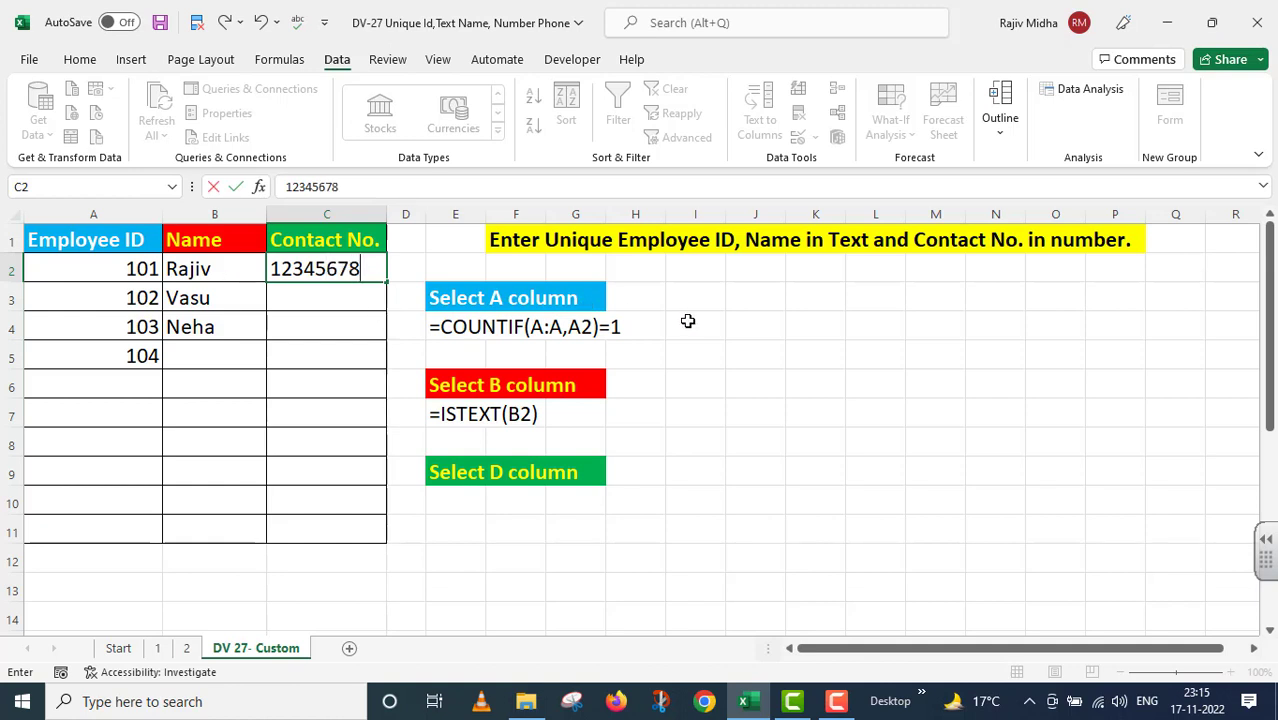
pyautogui.press('Return')
pyautogui.write('223344')
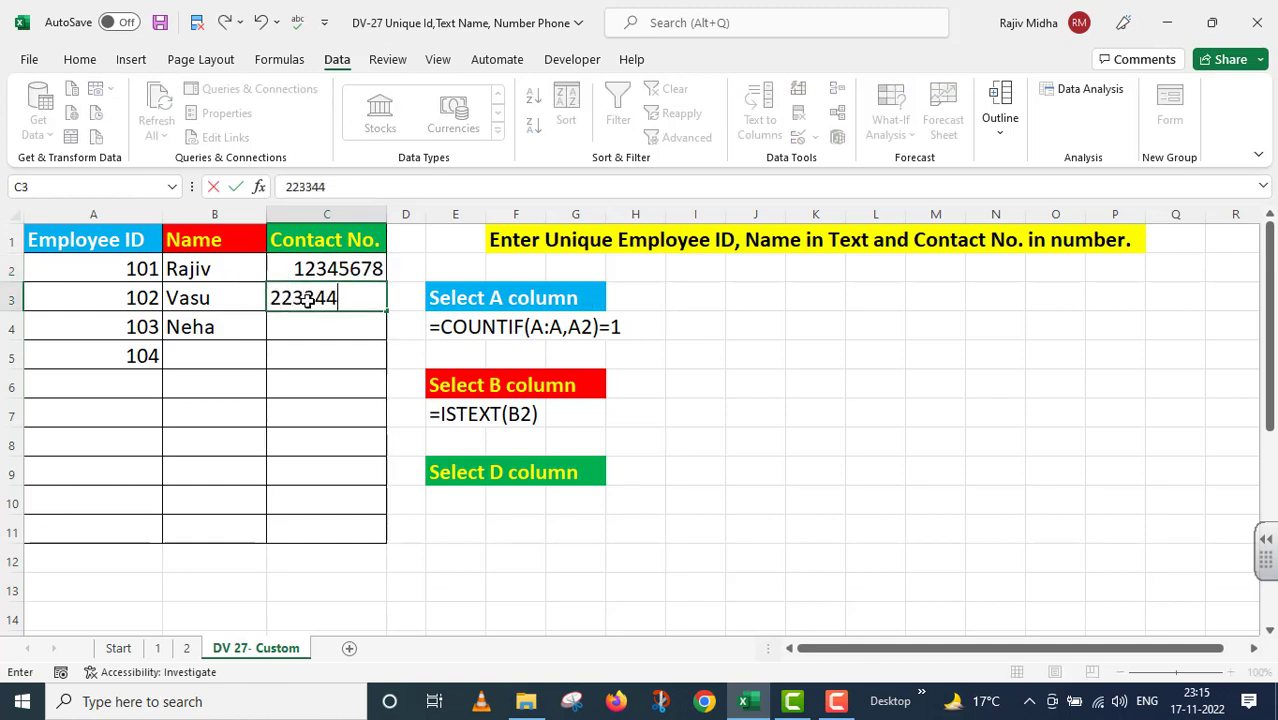
pyautogui.write('55')
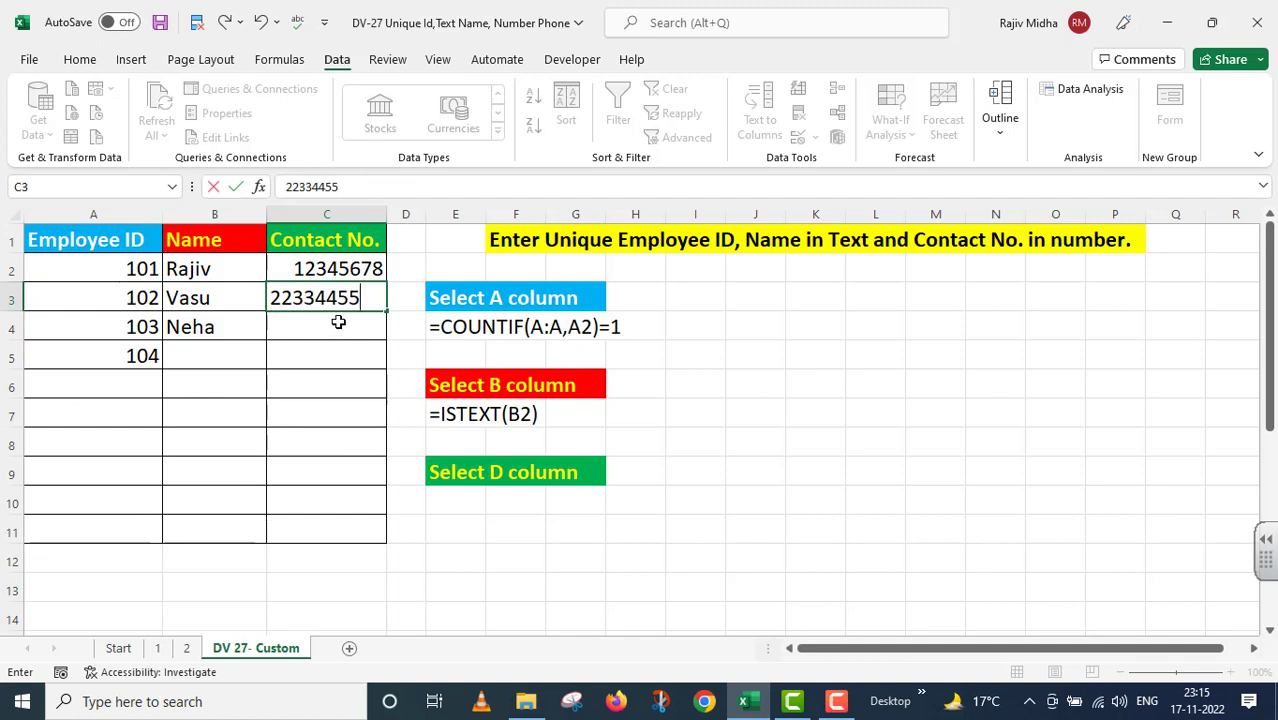
pyautogui.click(338, 322)
pyautogui.write('998877')
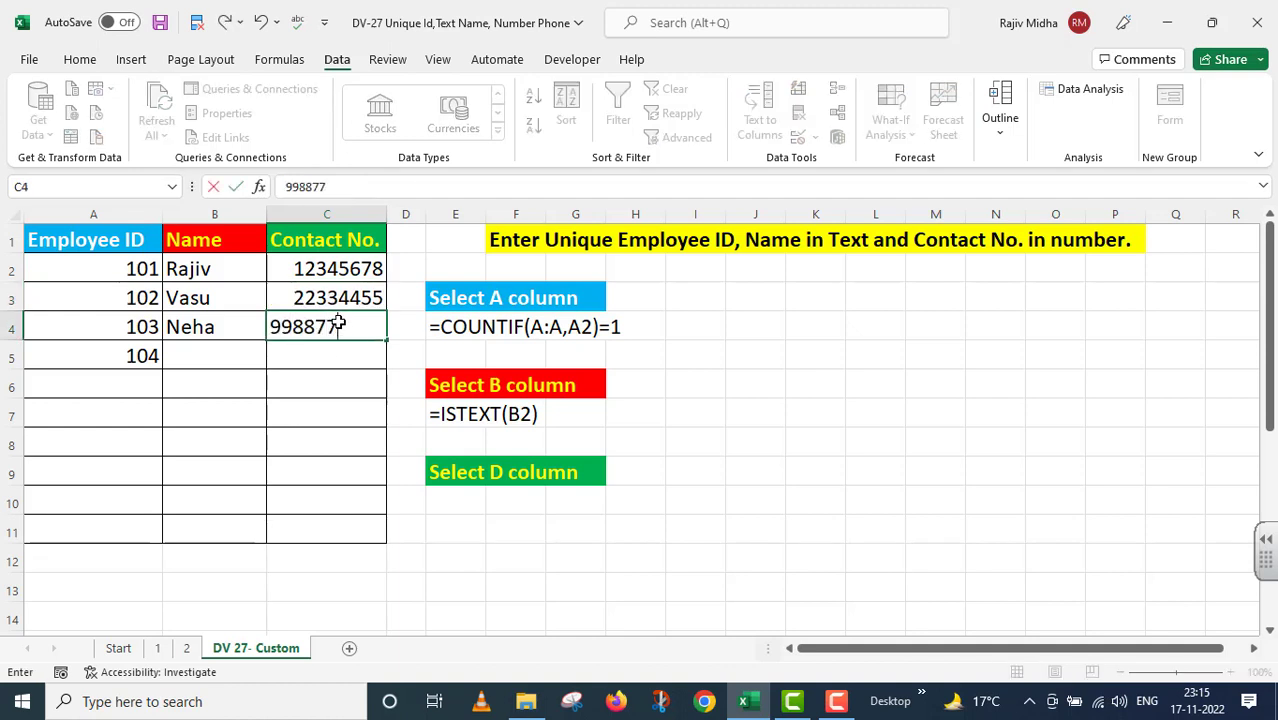
pyautogui.write('66')
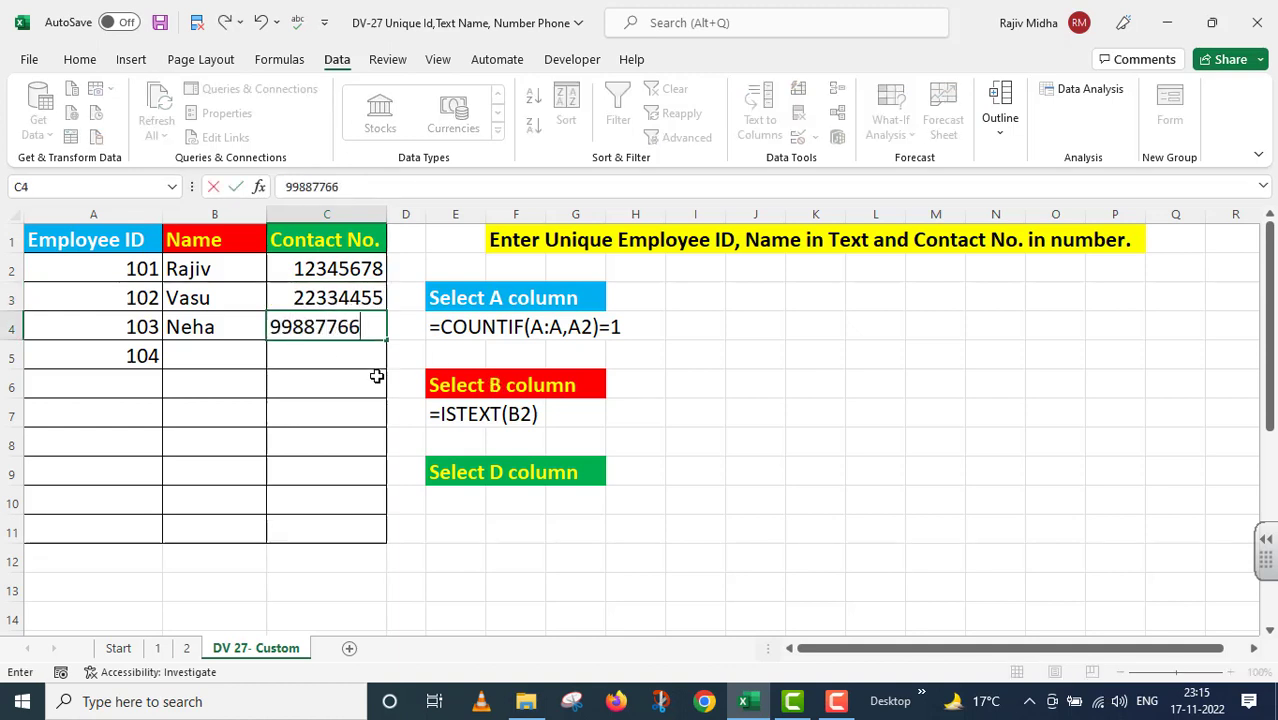
pyautogui.write('12')
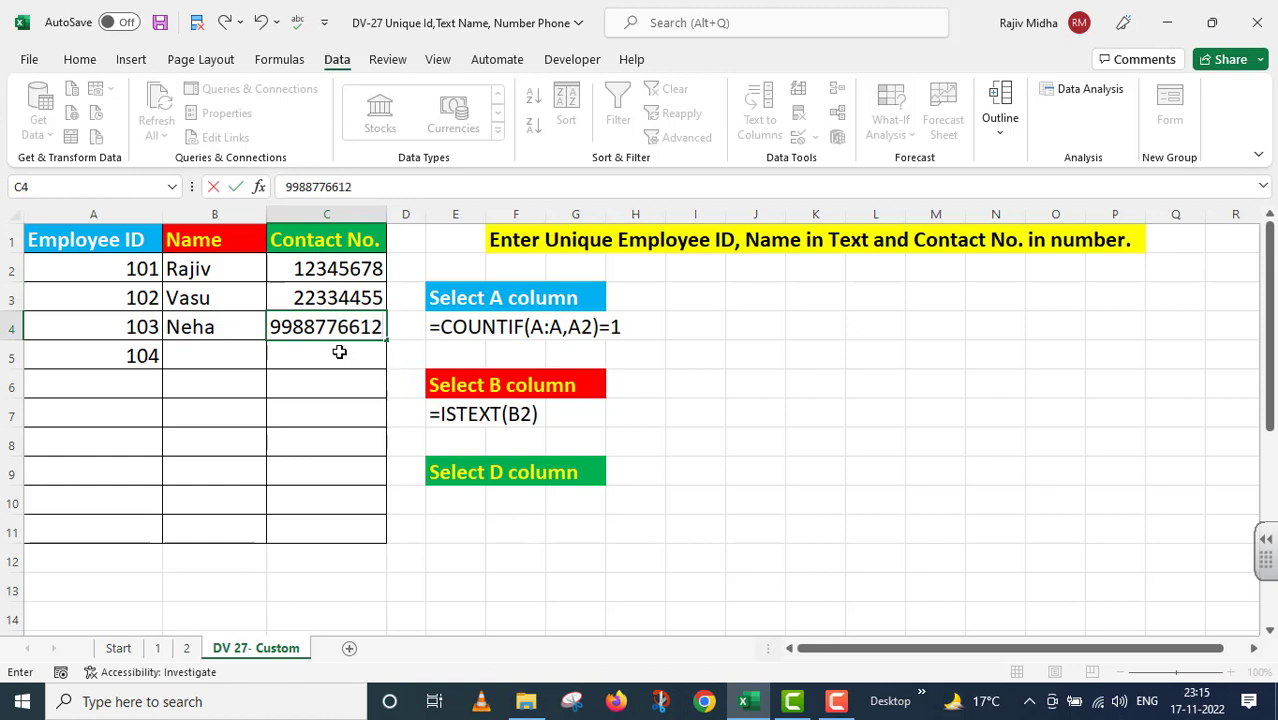
pyautogui.click(339, 352)
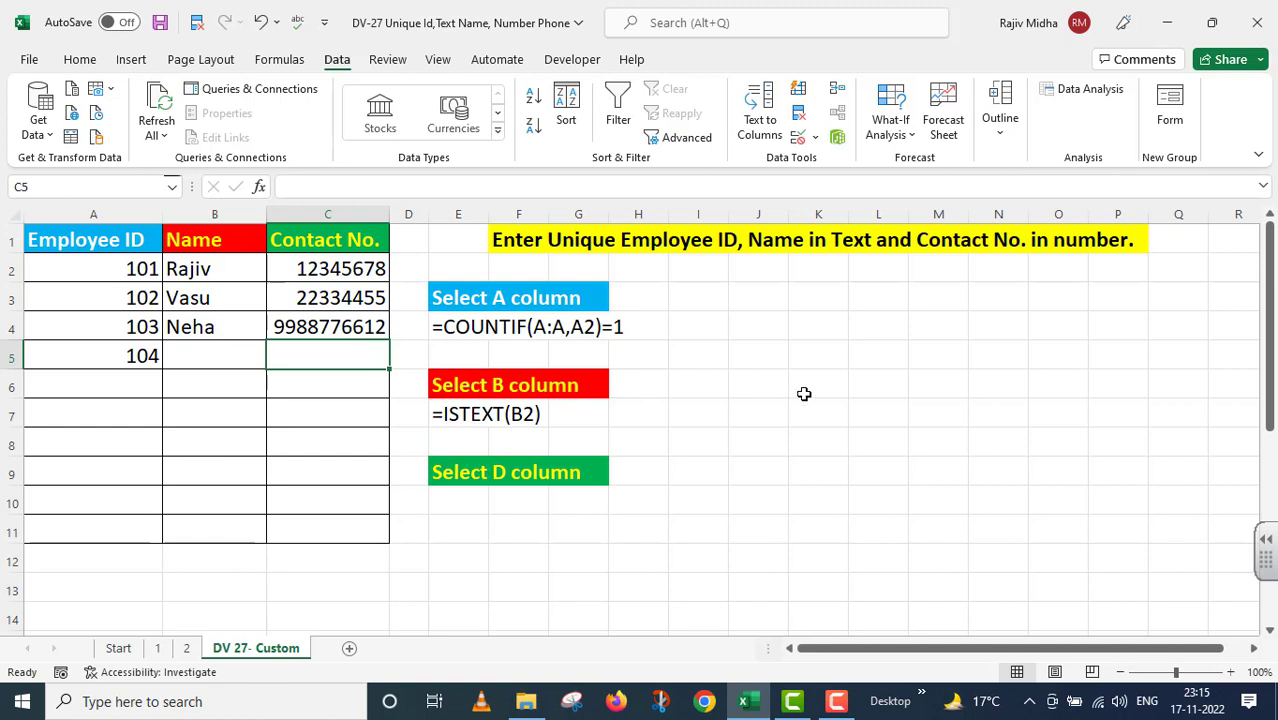
# Step: Confirm a text entry in C5 is rejected and discard it
pyautogui.write('R')
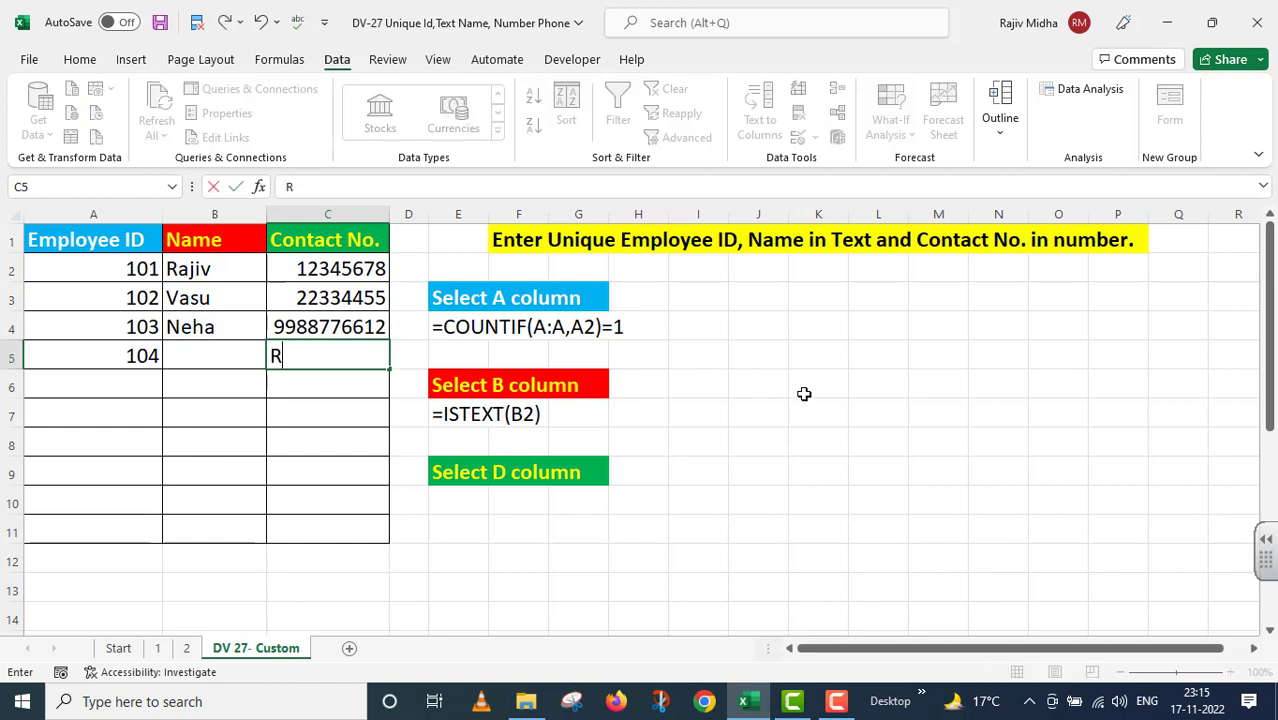
pyautogui.write('AJIV')
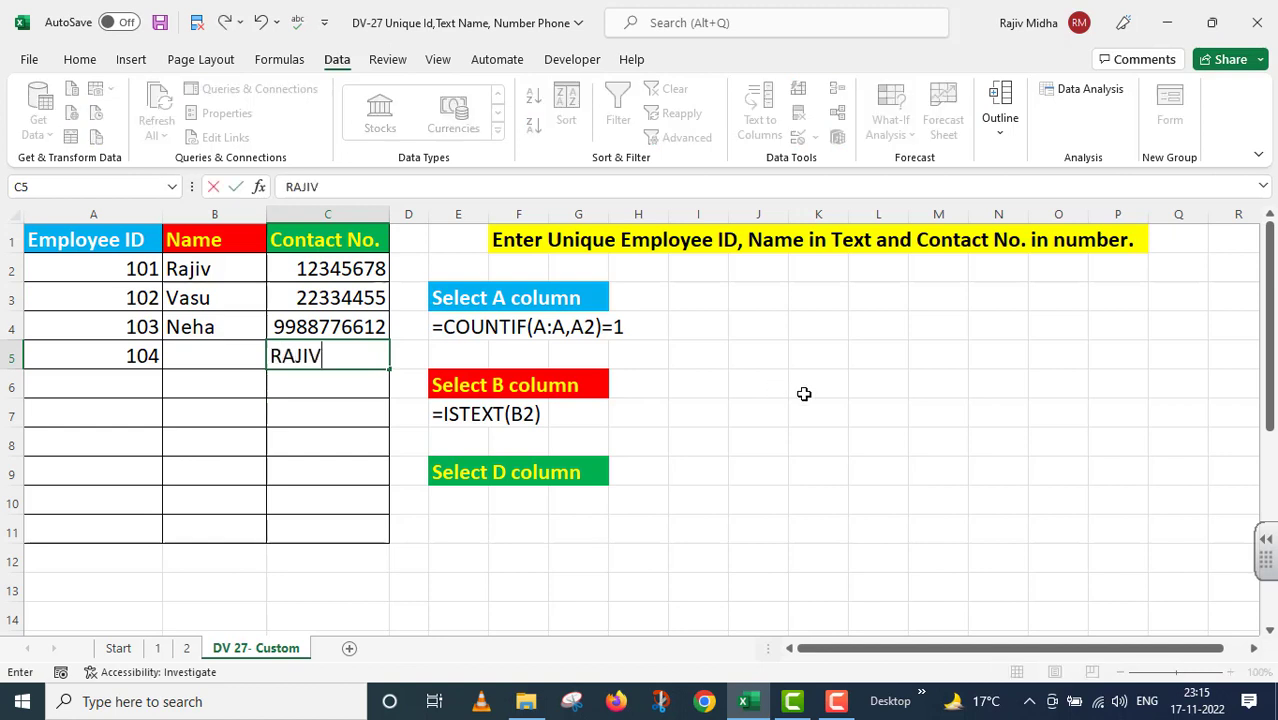
pyautogui.press('Return')
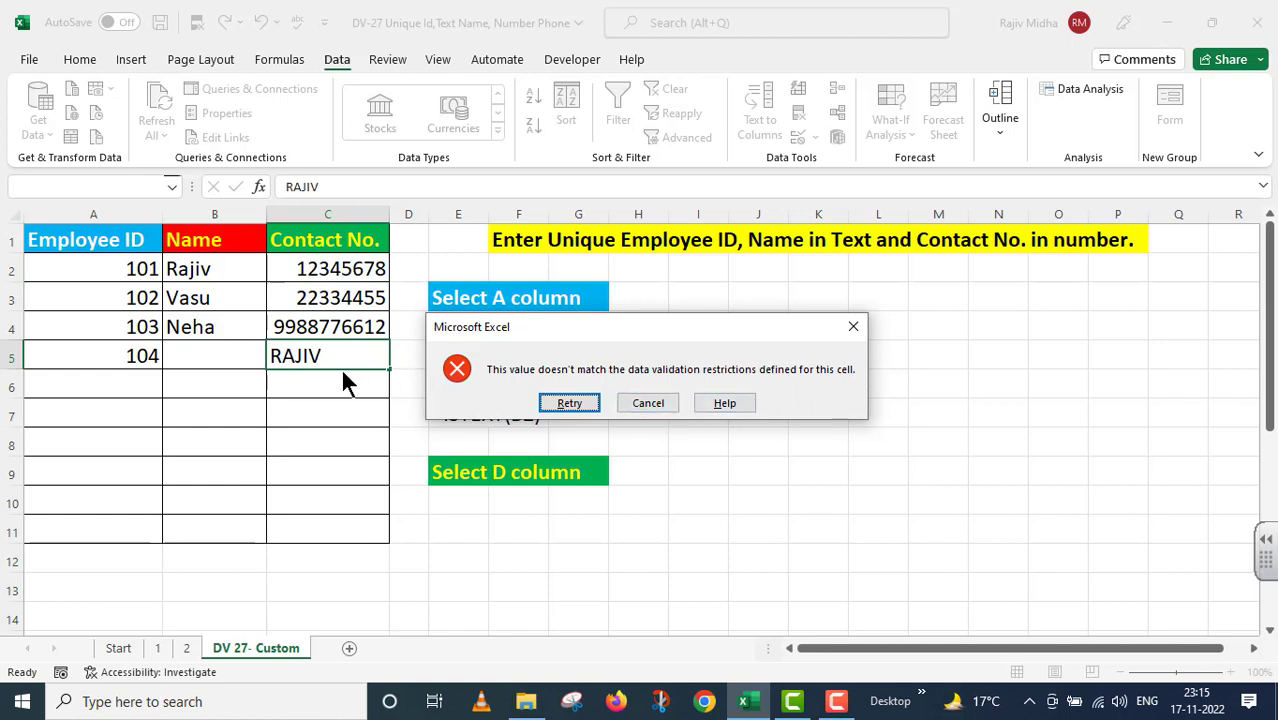
pyautogui.click(646, 403)
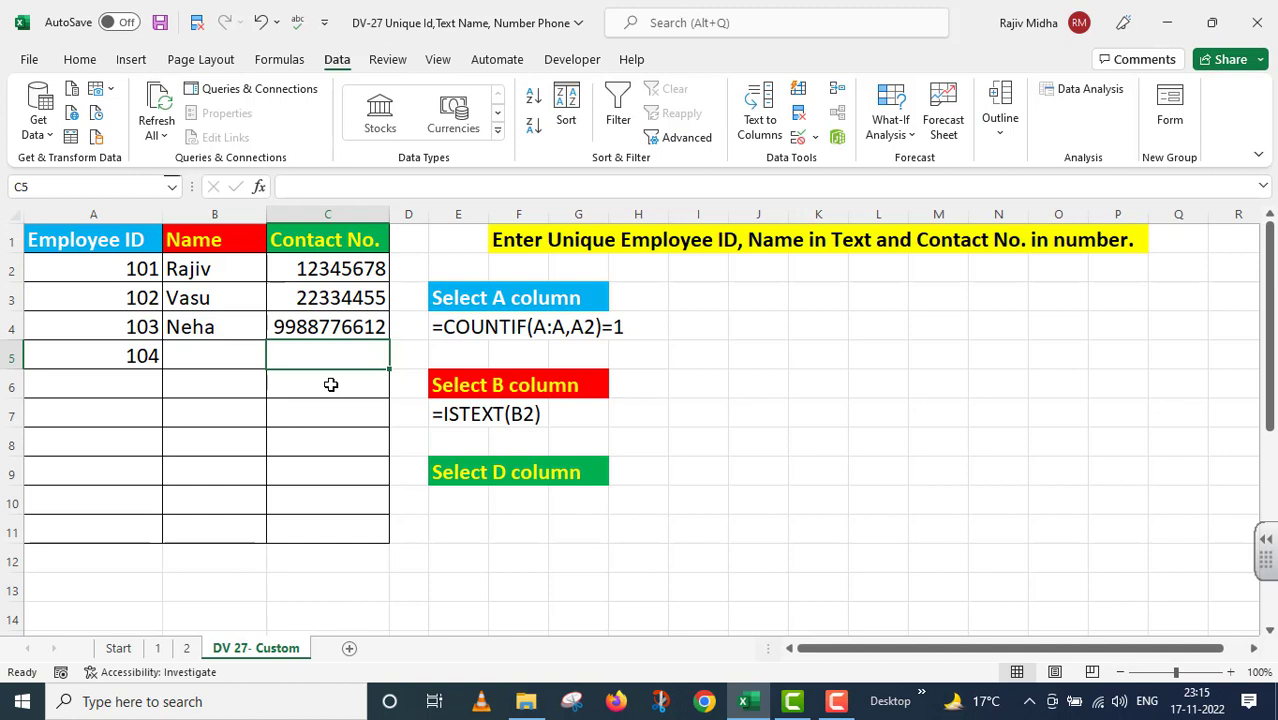
# Step: Enter the ISNUMBER(C2) contact-number rule in cell E10 beside the table
pyautogui.click(448, 496)
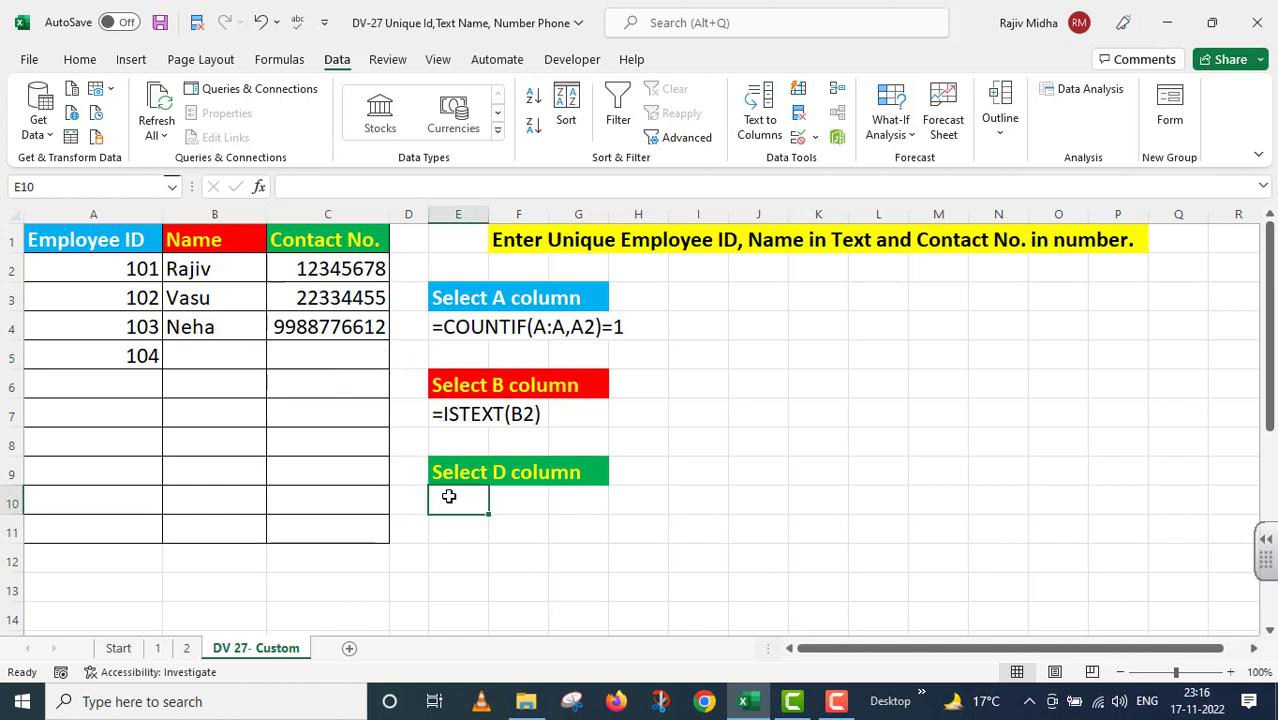
pyautogui.write('=')
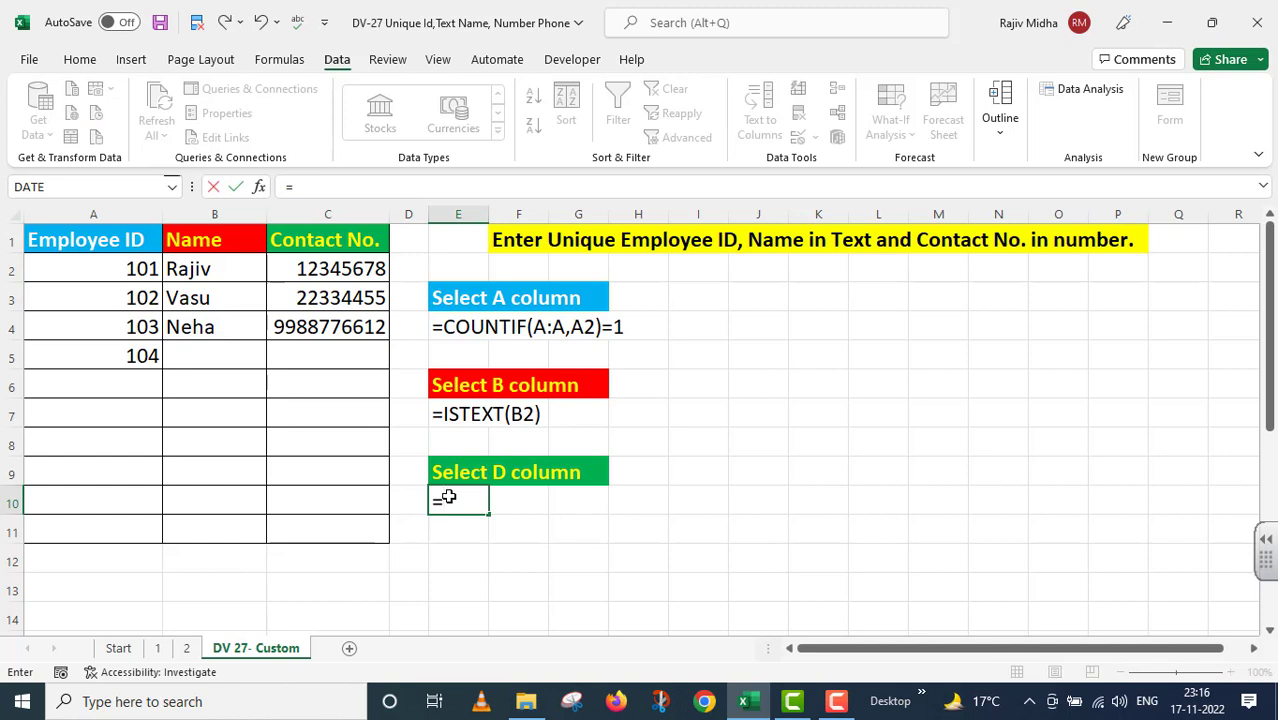
pyautogui.write('ISNUM')
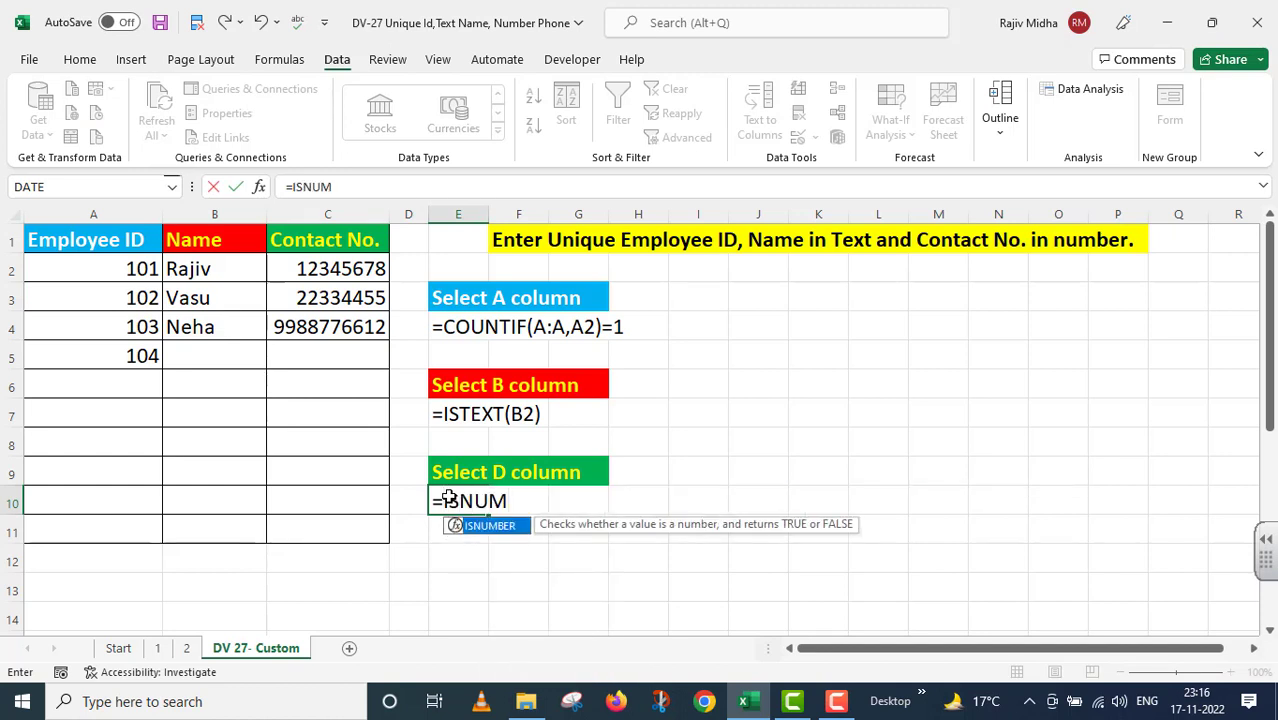
pyautogui.write('BER(')
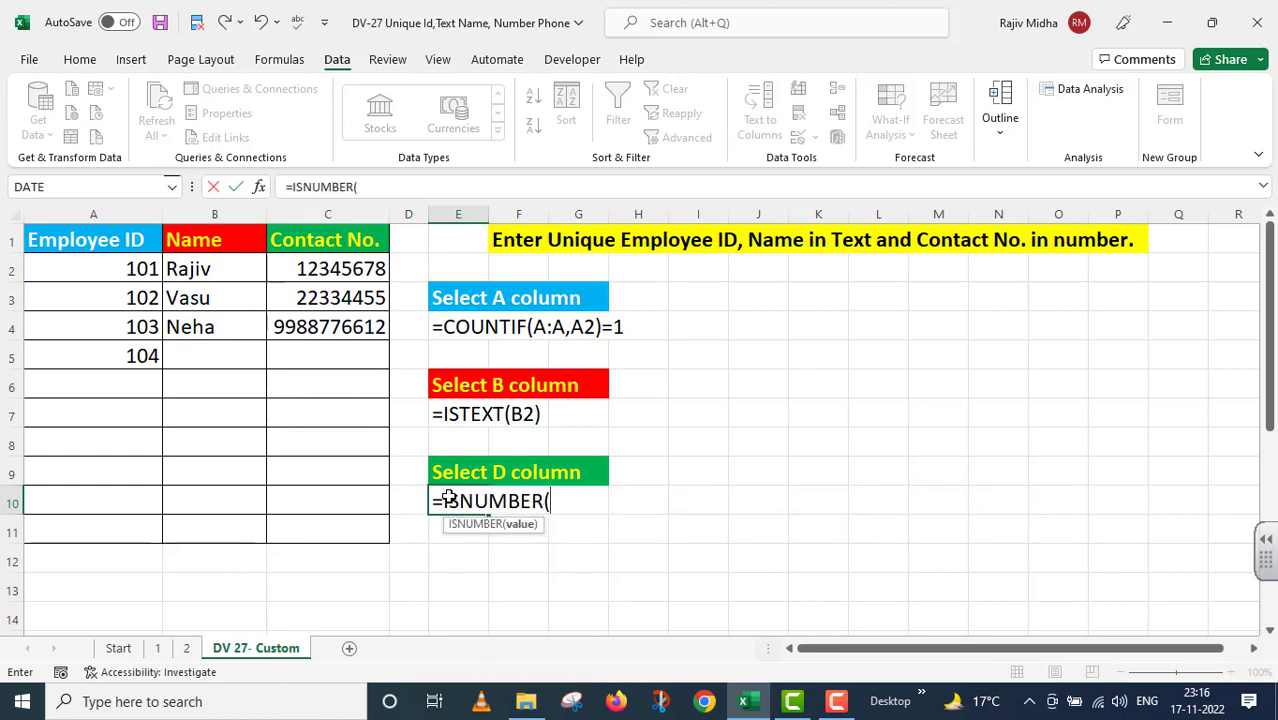
pyautogui.click(310, 266)
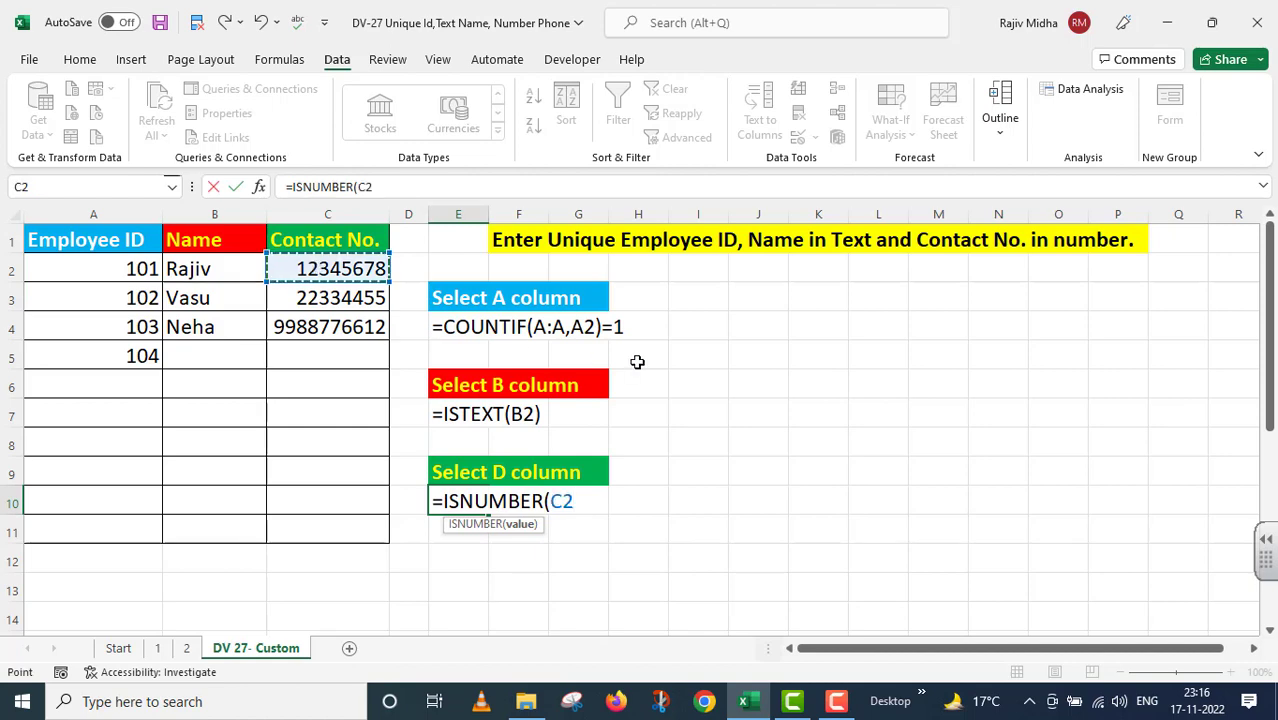
pyautogui.write(')')
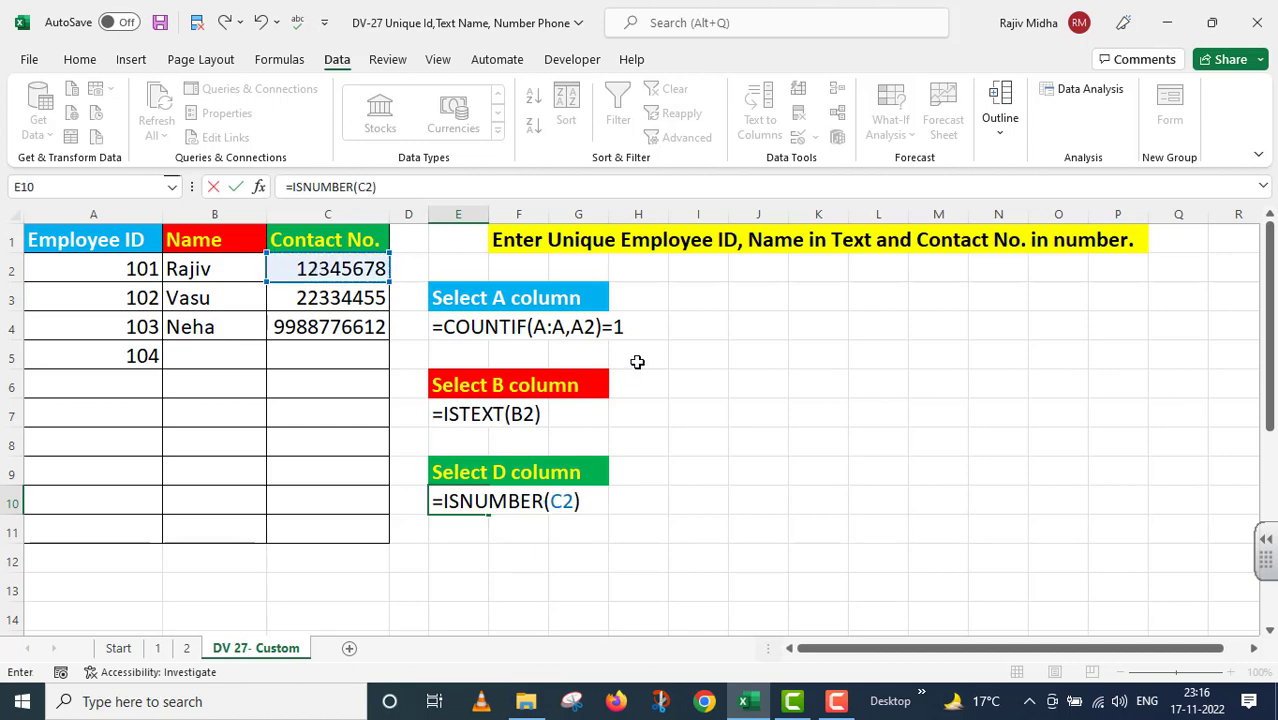
pyautogui.click(700, 501)
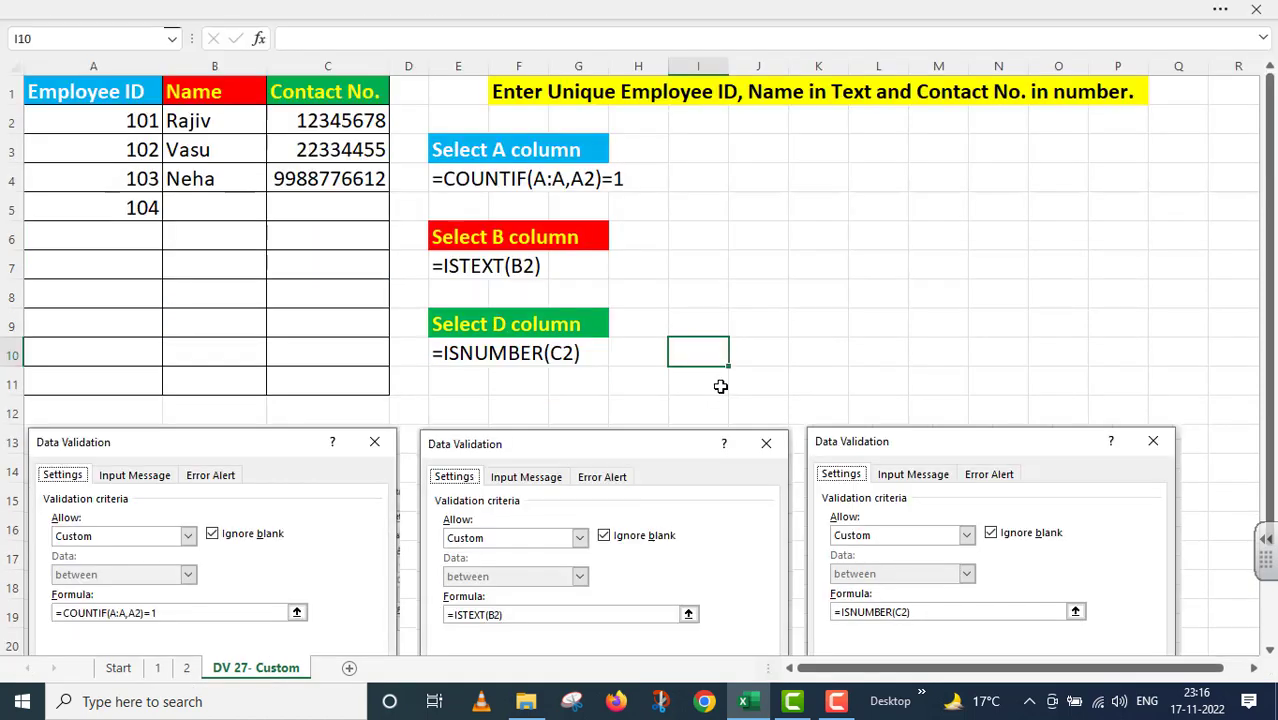